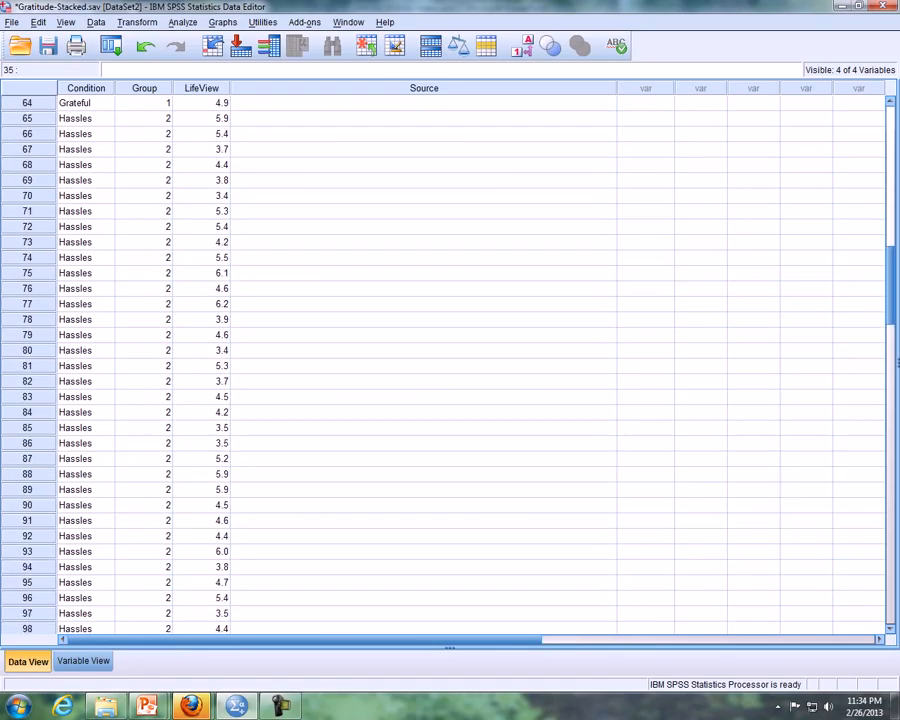
- Create a legacy histogram of Life as a whole [LifeView], paneled in rows by Condition
scroll(450, 365, "up", 2)
scroll(450, 365, "up", 20)
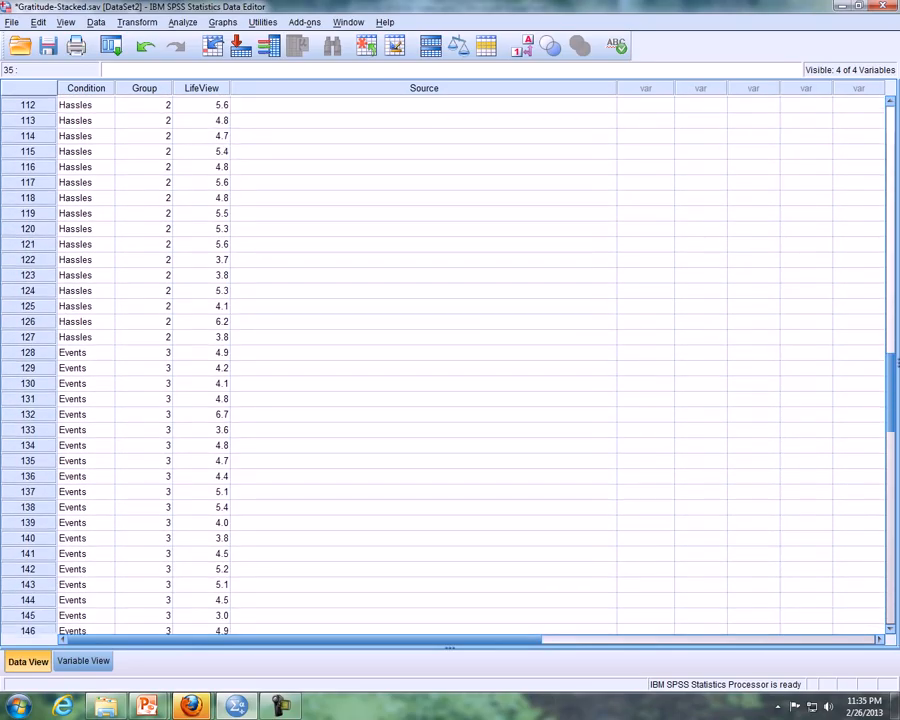
left_click(424, 351)
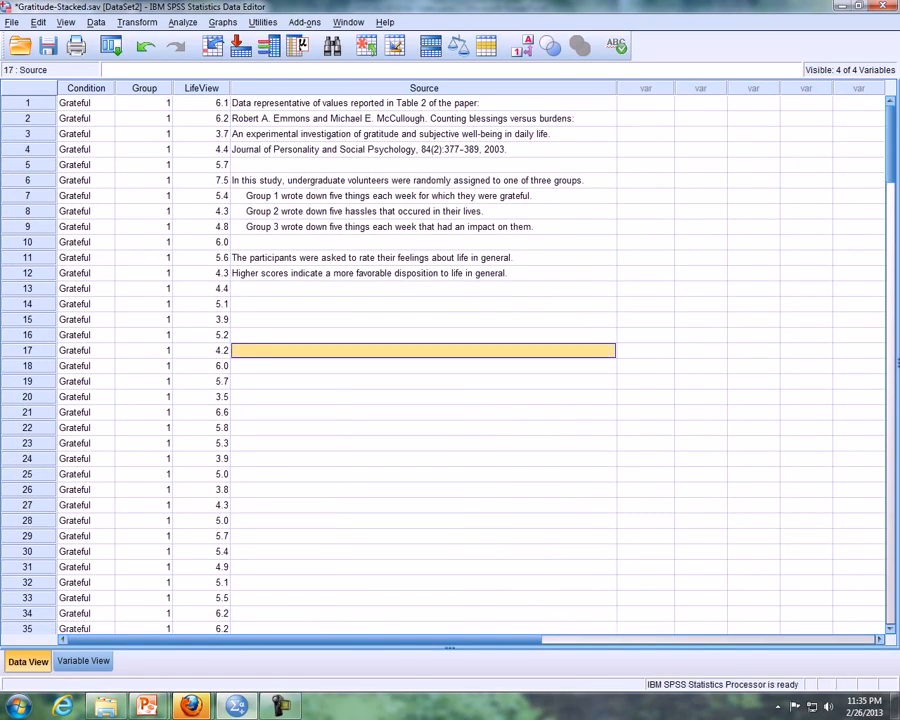
left_click(223, 22)
mouse_move(257, 76)
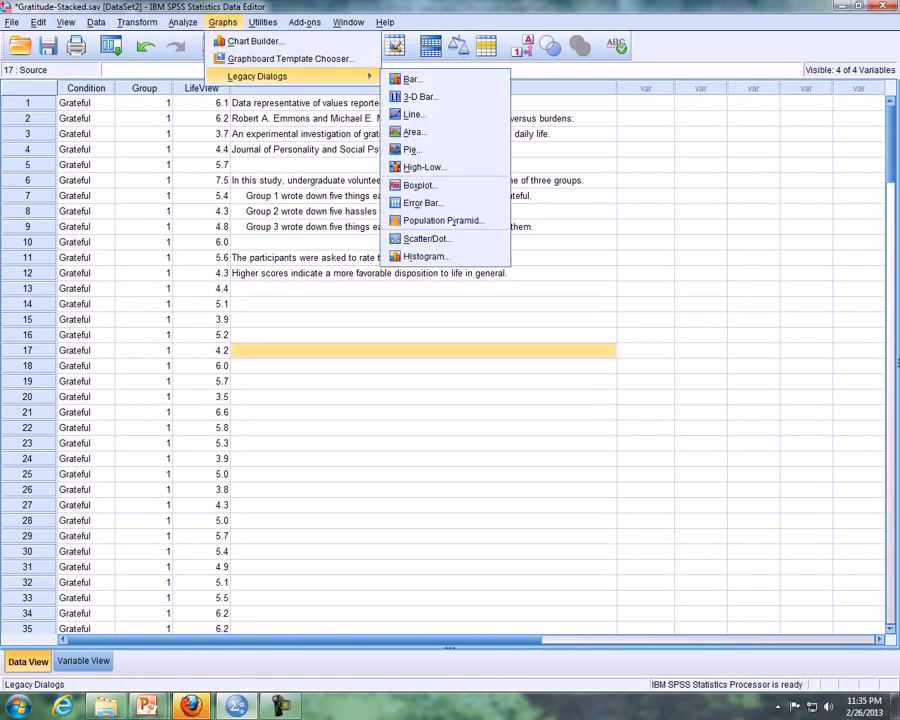
left_click(426, 368)
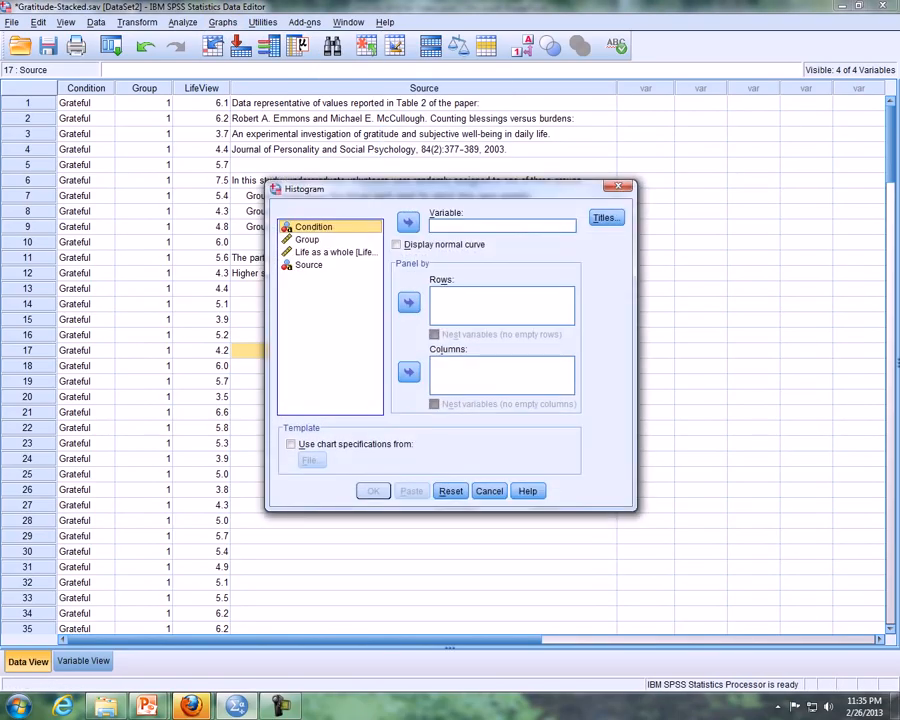
left_click_drag(333, 251, 450, 230)
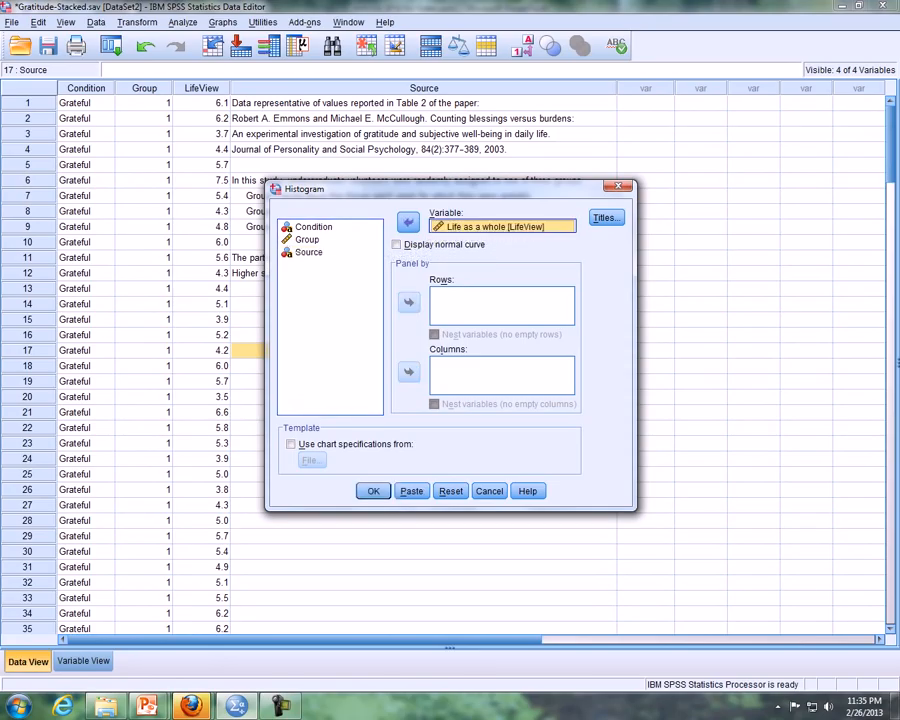
left_click_drag(313, 227, 453, 303)
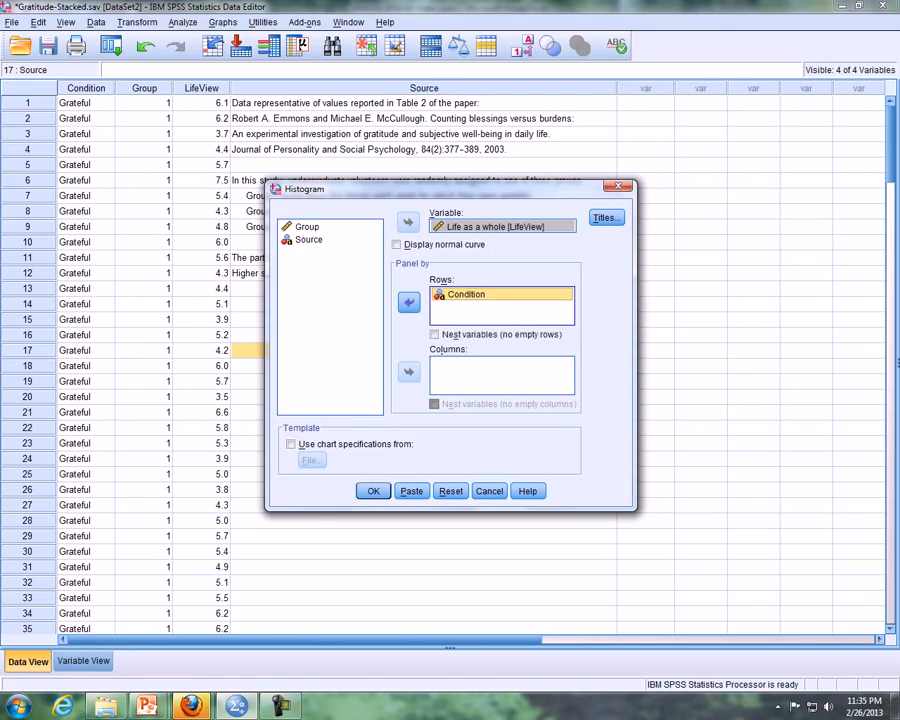
left_click(373, 491)
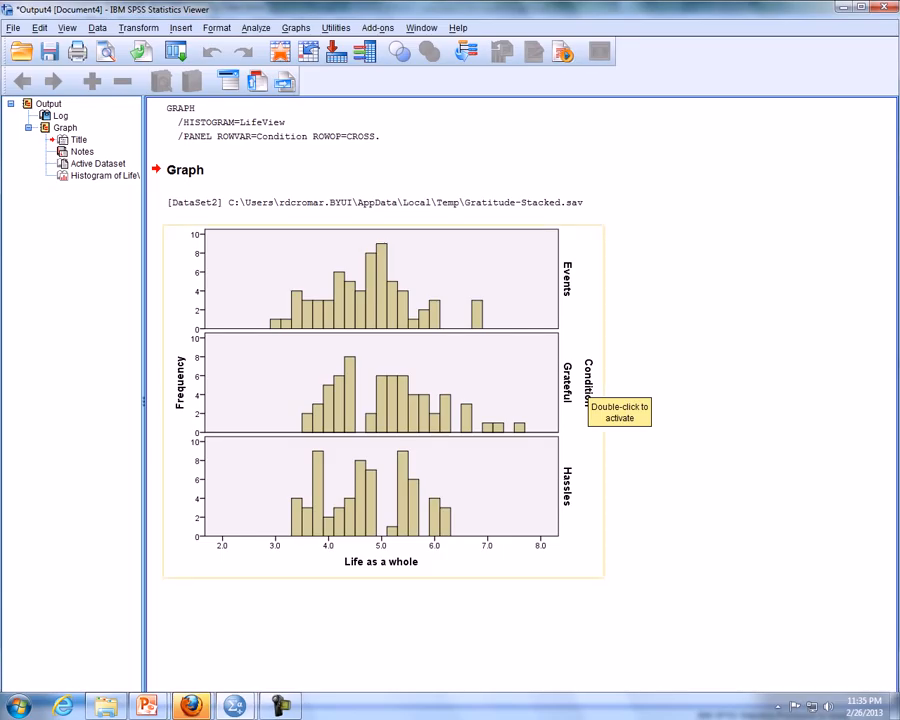
- Switch to the ANOVA SPSS for Video presentation in PowerPoint, advance to the Recoding slide, and return to the SPSS data
mouse_move(147, 706)
left_click(243, 615)
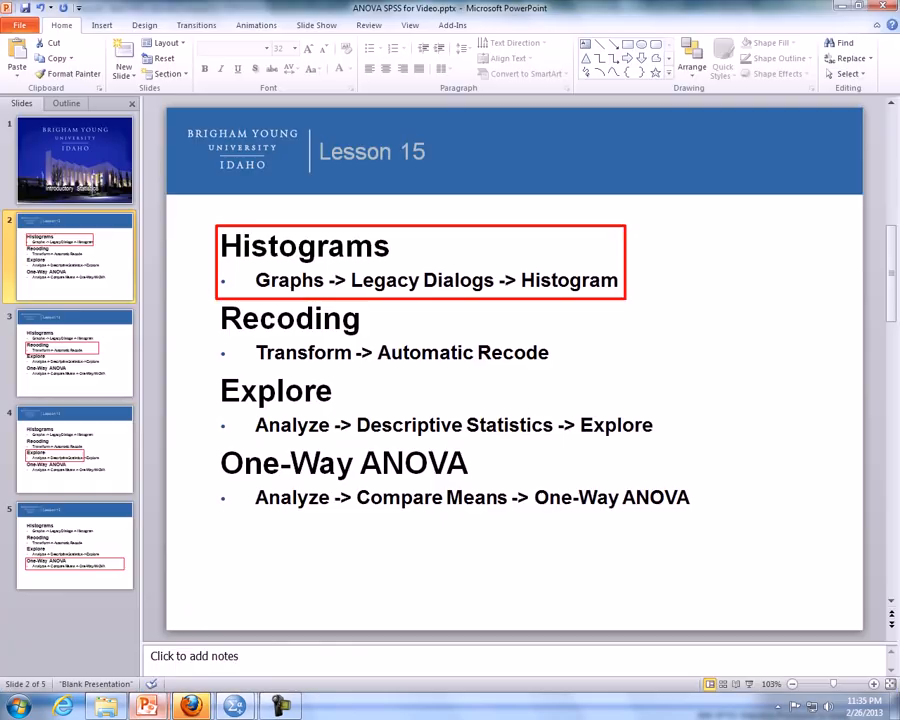
key("Page_Down")
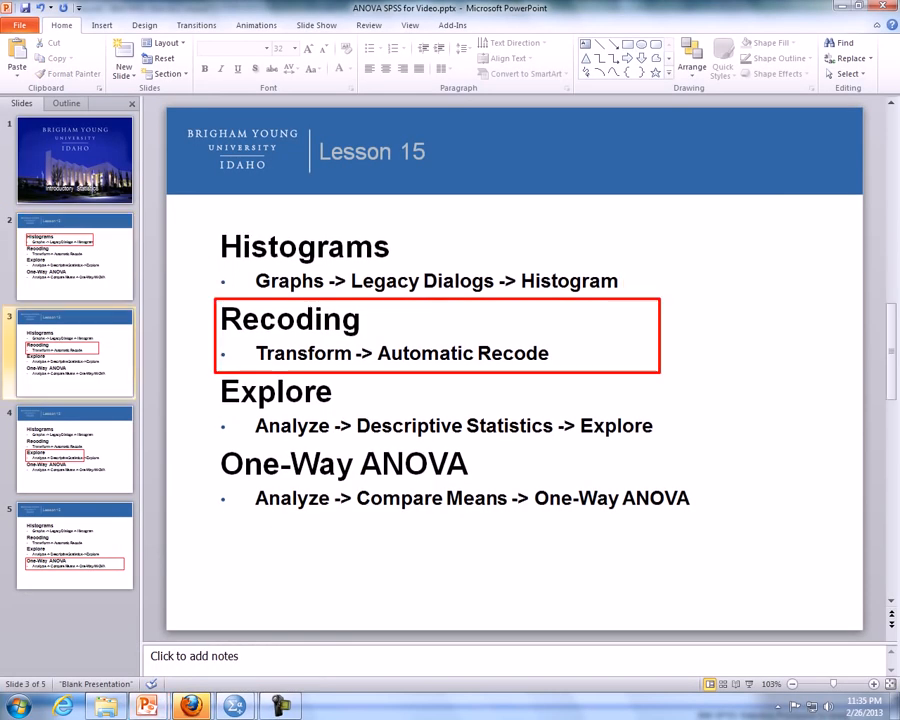
mouse_move(234, 706)
left_click(215, 630)
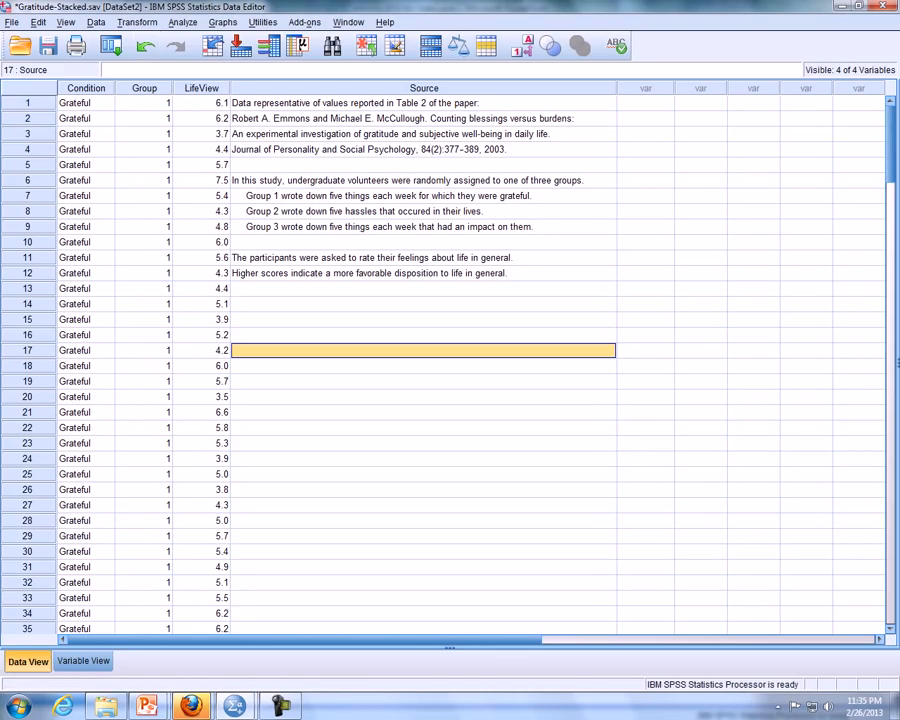
- Automatically recode the Condition variable into a new variable named CondReCode, starting from the lowest value
left_click(137, 22)
left_click(172, 129)
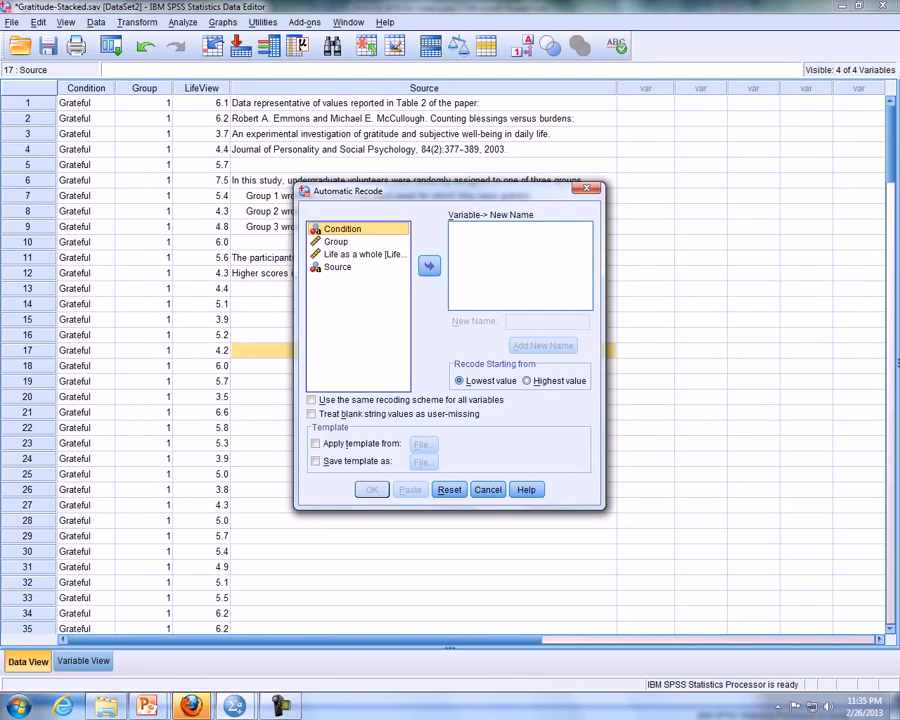
left_click_drag(340, 229, 452, 241)
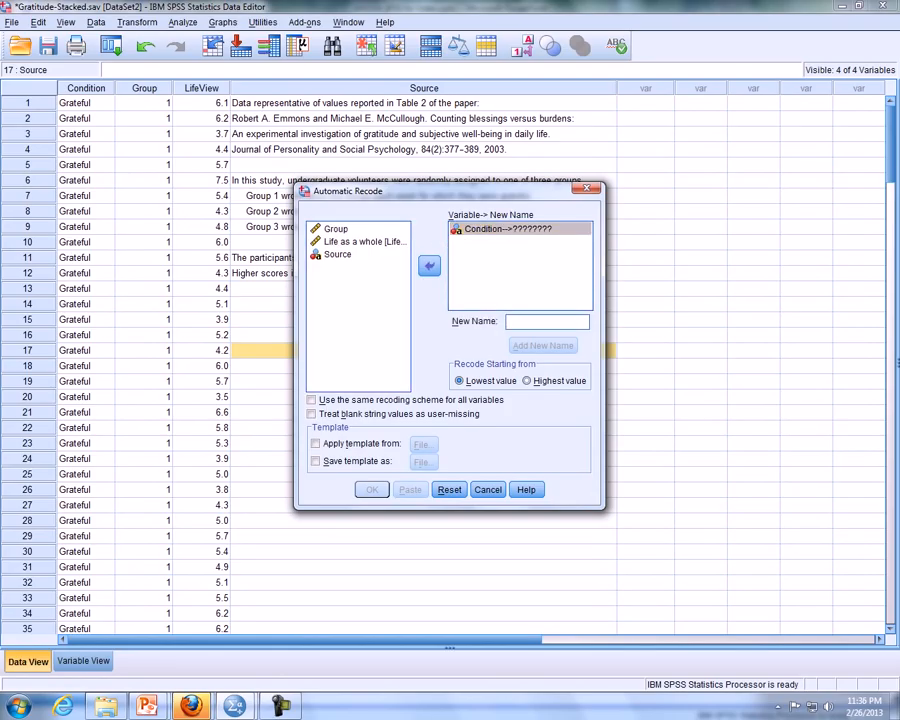
type("Cond")
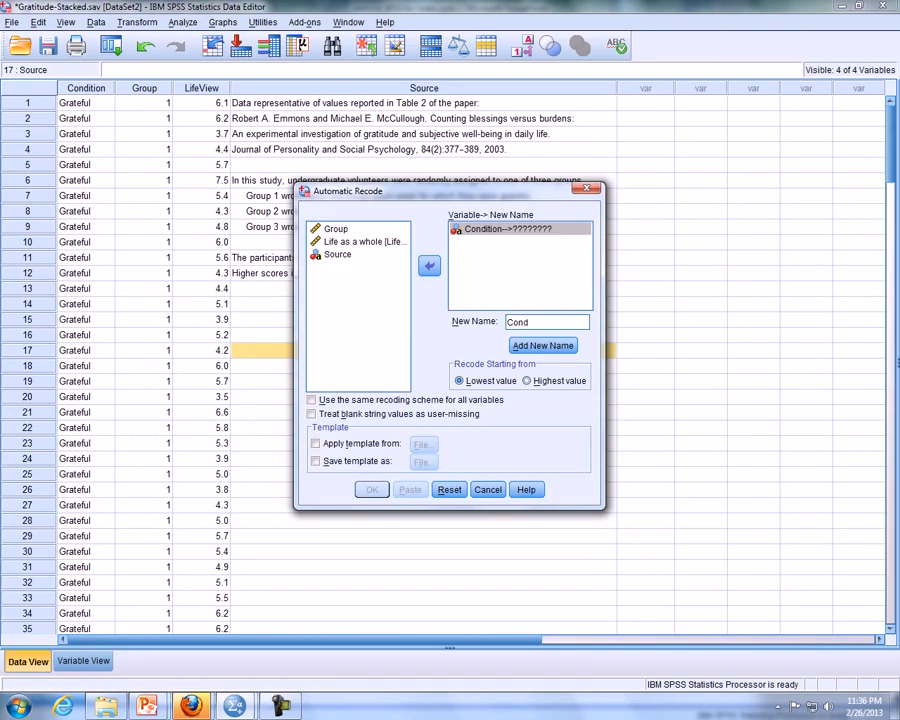
type("ReCode")
key("Return")
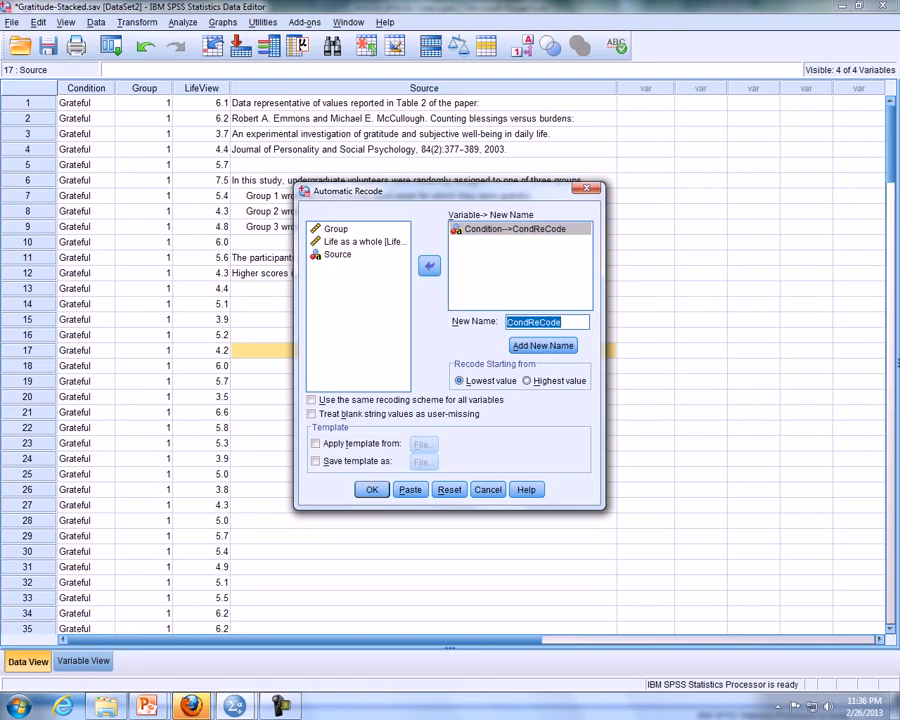
key("Return")
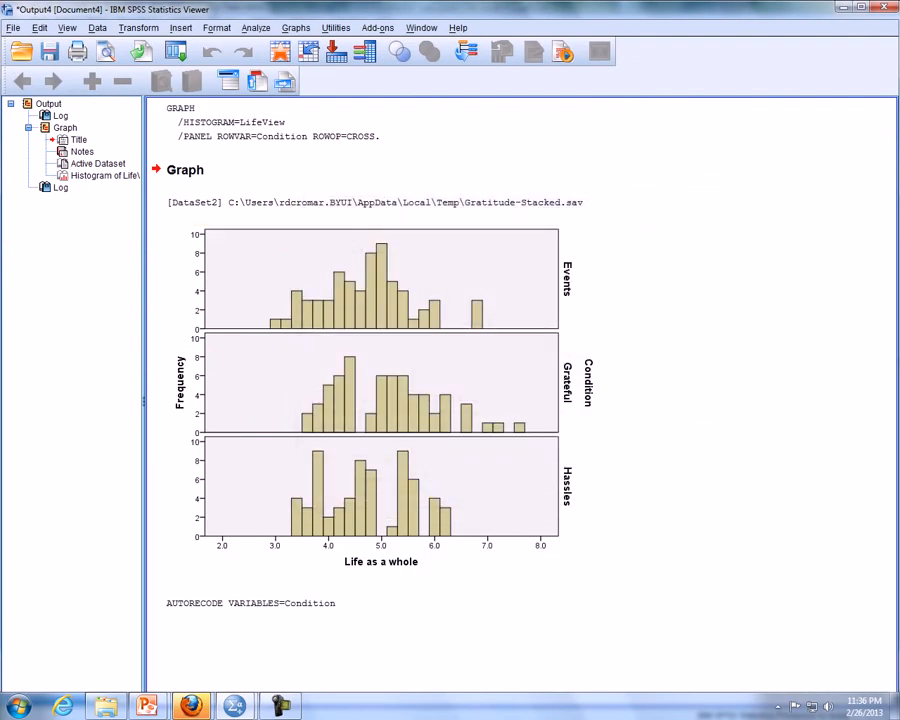
- Return to the dataset and compare the CondReCode codes with the Condition labels across all rows
key("alt+Tab")
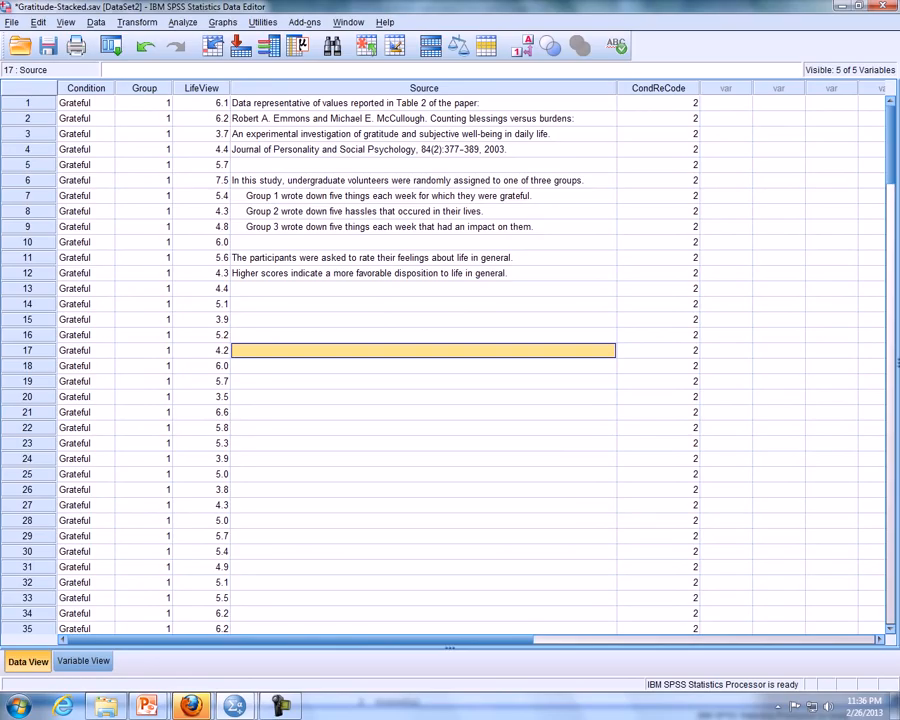
scroll(450, 365, "down", 20)
scroll(450, 365, "down", 20)
scroll(450, 365, "up", 10)
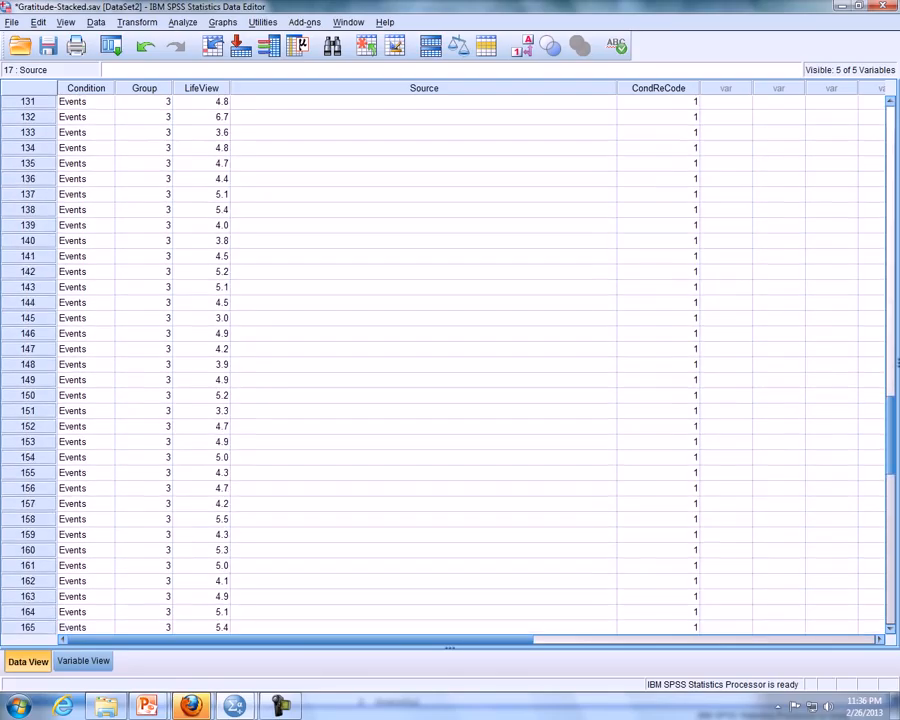
scroll(450, 365, "up", 16)
scroll(450, 365, "up", 12)
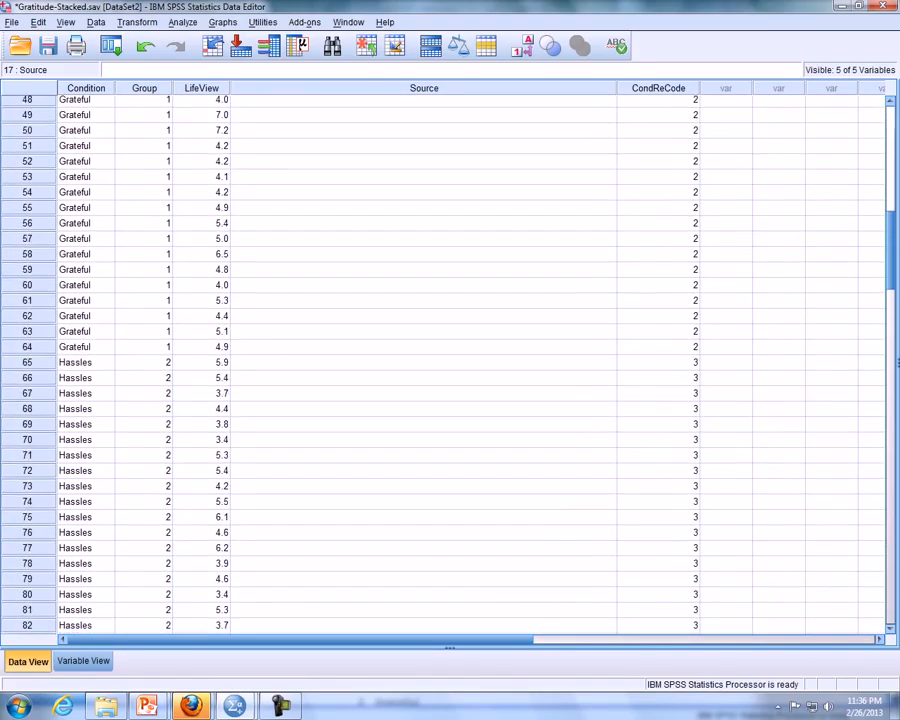
scroll(450, 365, "up", 16)
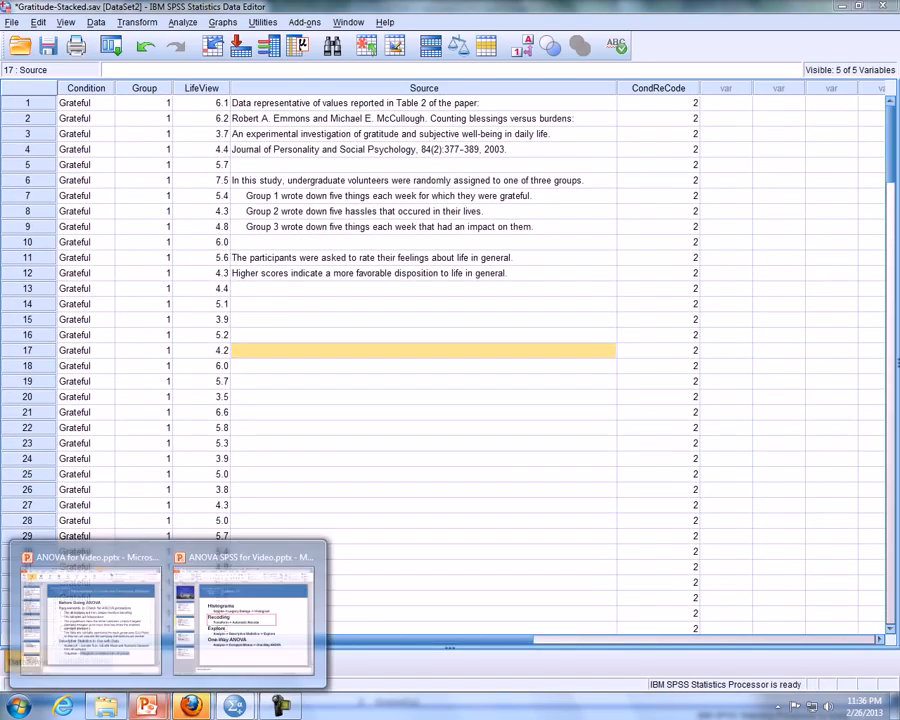
- Check the Explore slide of the ANOVA SPSS for Video presentation in PowerPoint and return to the SPSS data
left_click(244, 605)
key("Down")
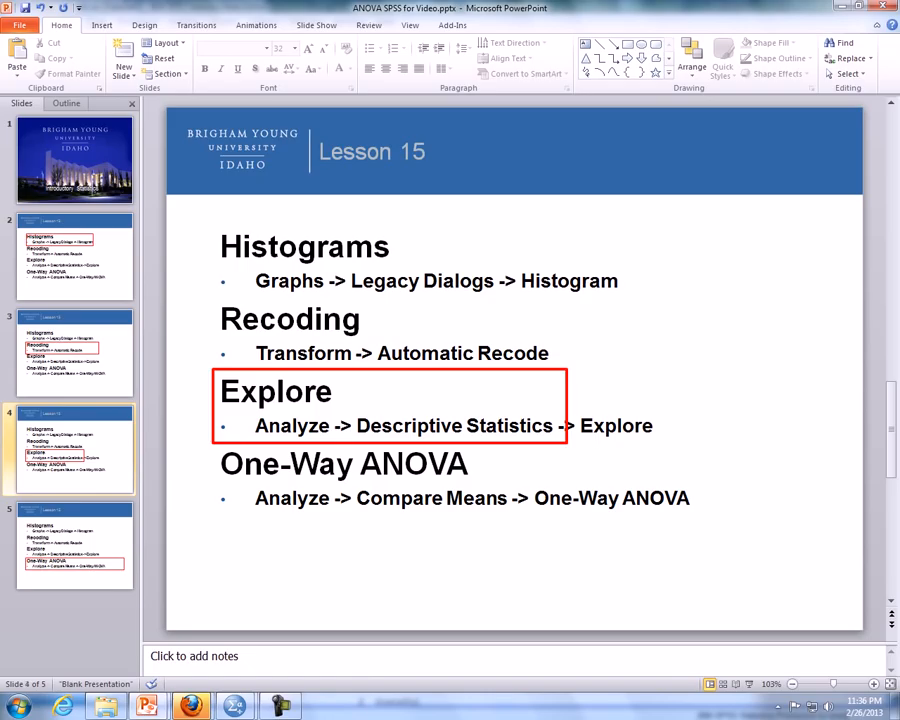
key("alt+Tab")
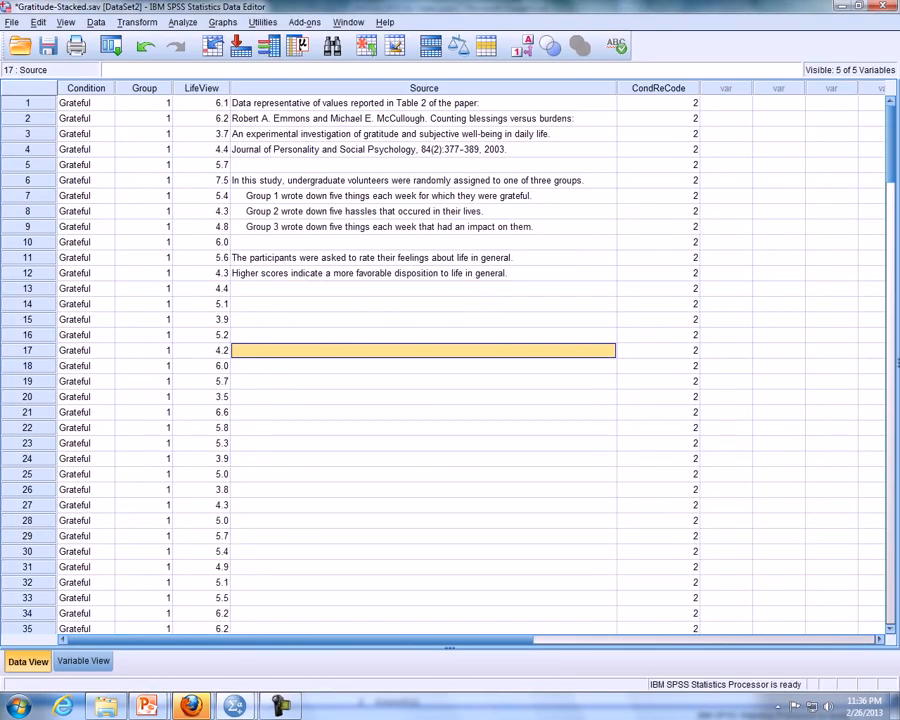
- Set up an Explore analysis with Life as a whole [LifeView] as the dependent variable and CondReCode as the factor
left_click(182, 22)
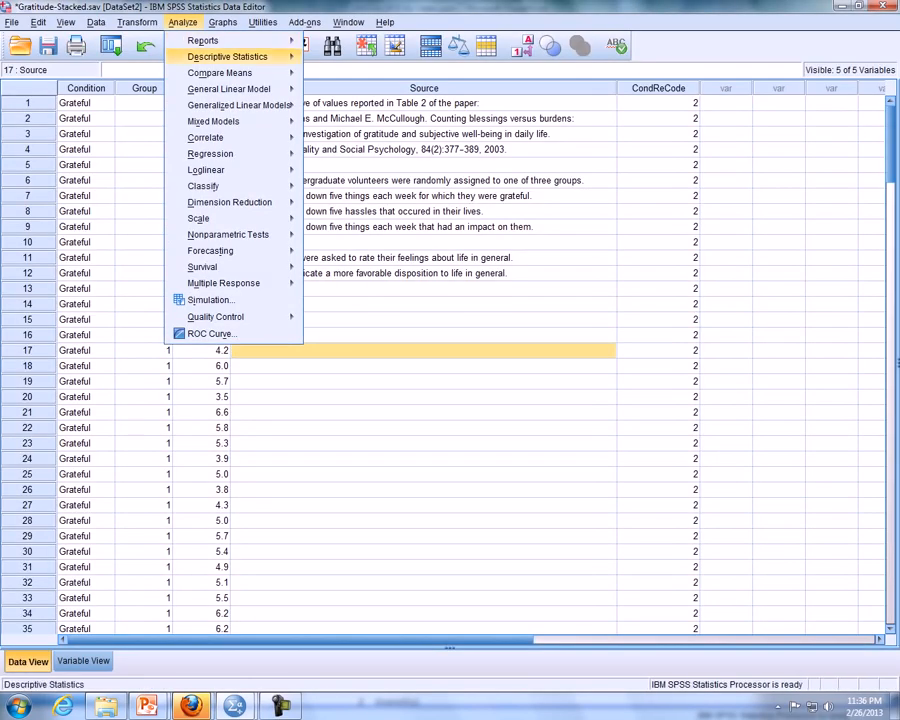
mouse_move(228, 56)
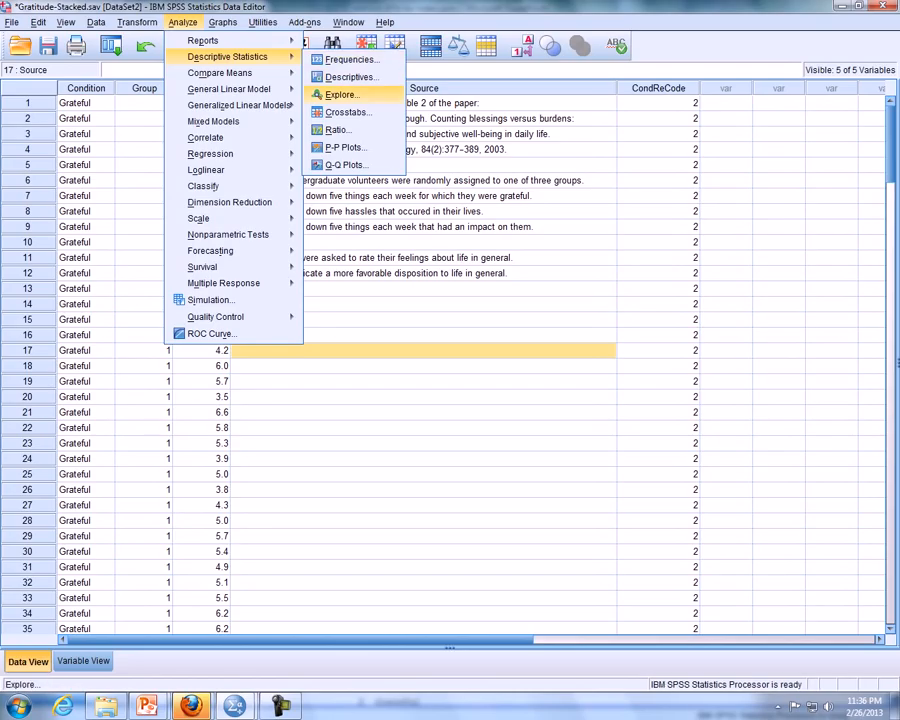
left_click(340, 94)
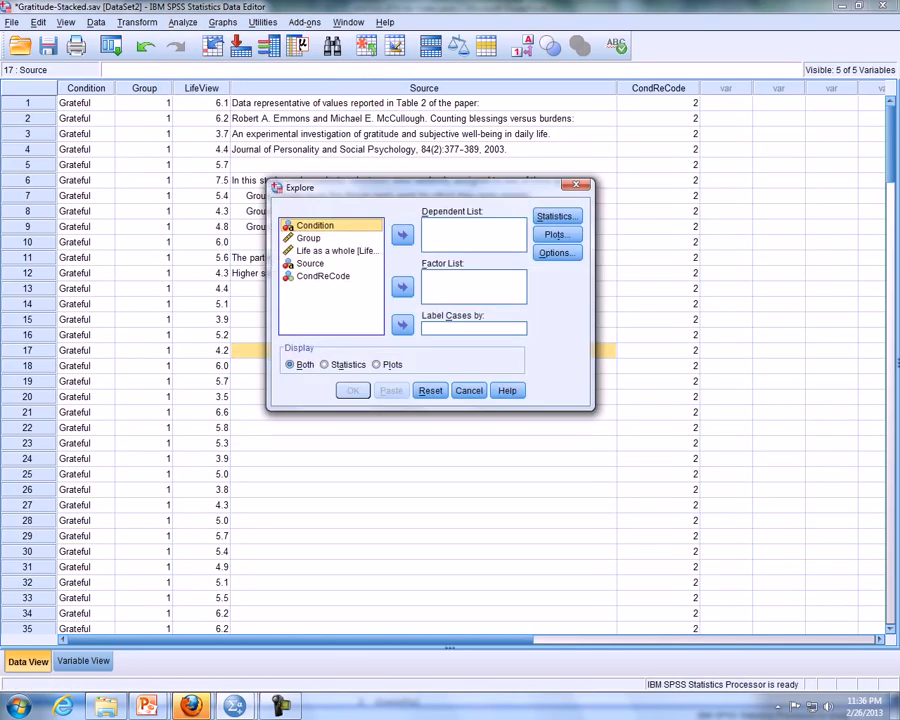
left_click(335, 250)
left_click_drag(335, 250, 438, 236)
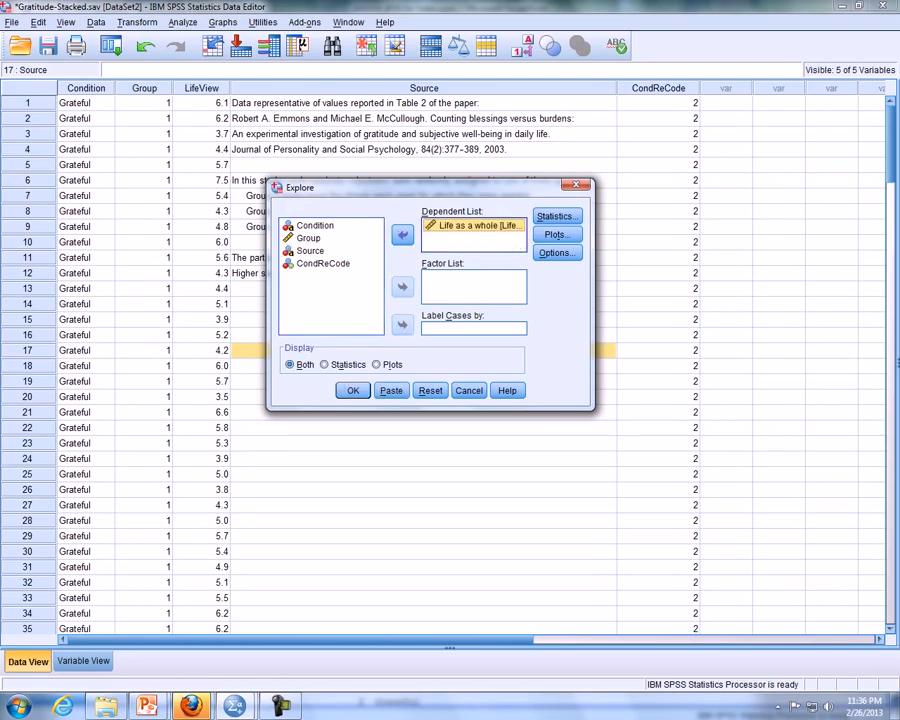
left_click_drag(323, 263, 436, 287)
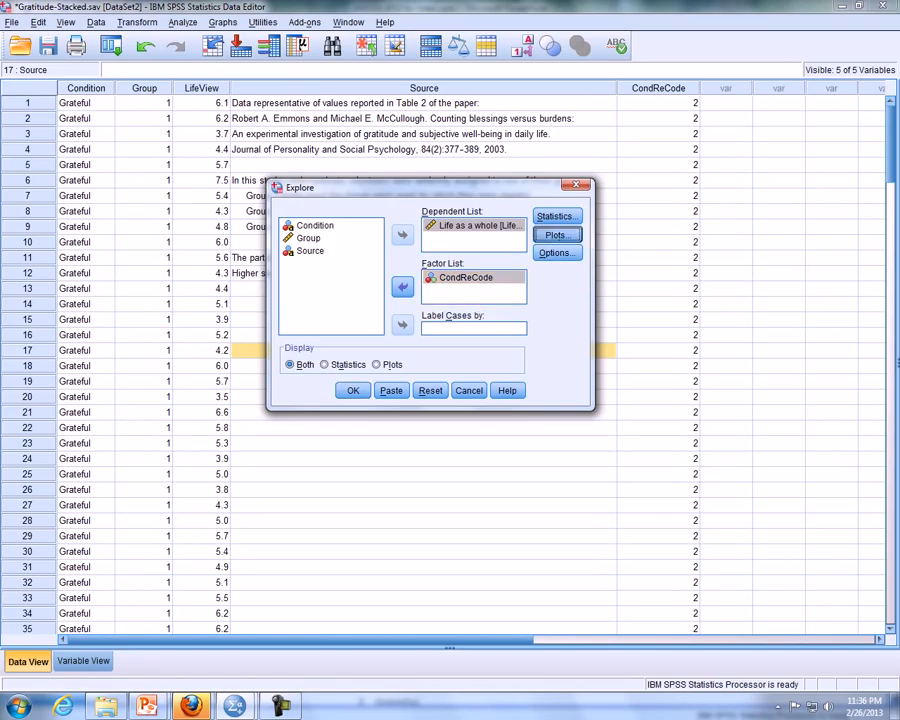
- Add histograms and normality plots with tests to the Explore plots, and run the analysis
left_click(555, 234)
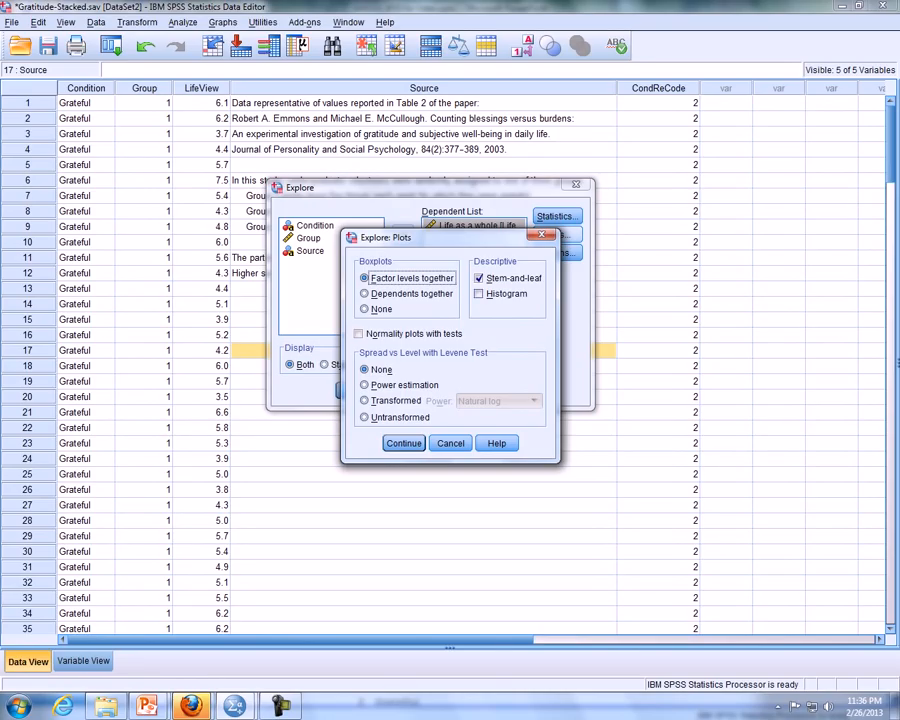
left_click(479, 293)
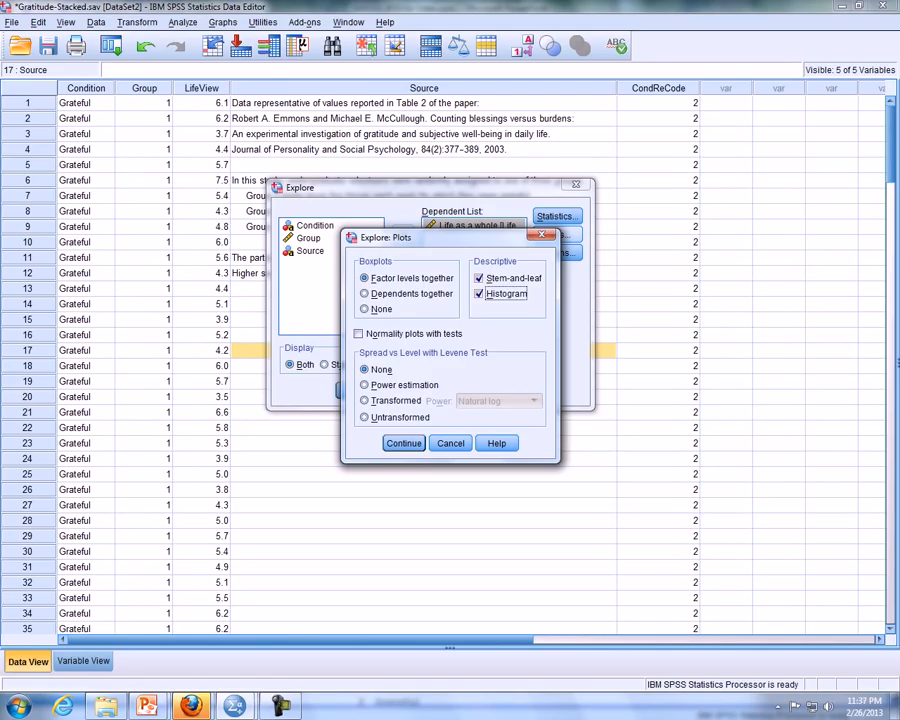
left_click(359, 334)
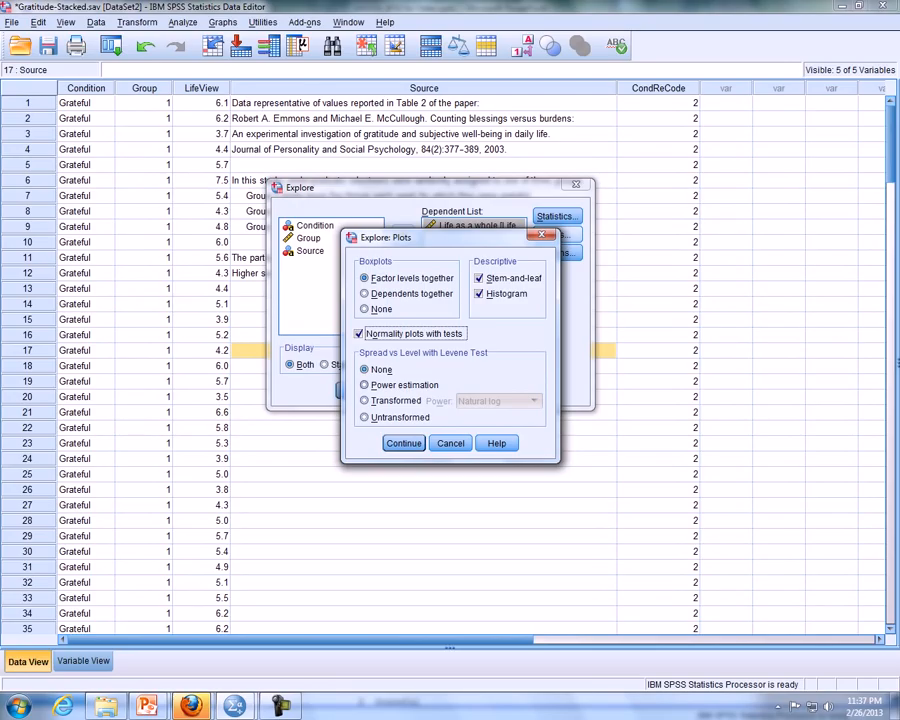
left_click(403, 443)
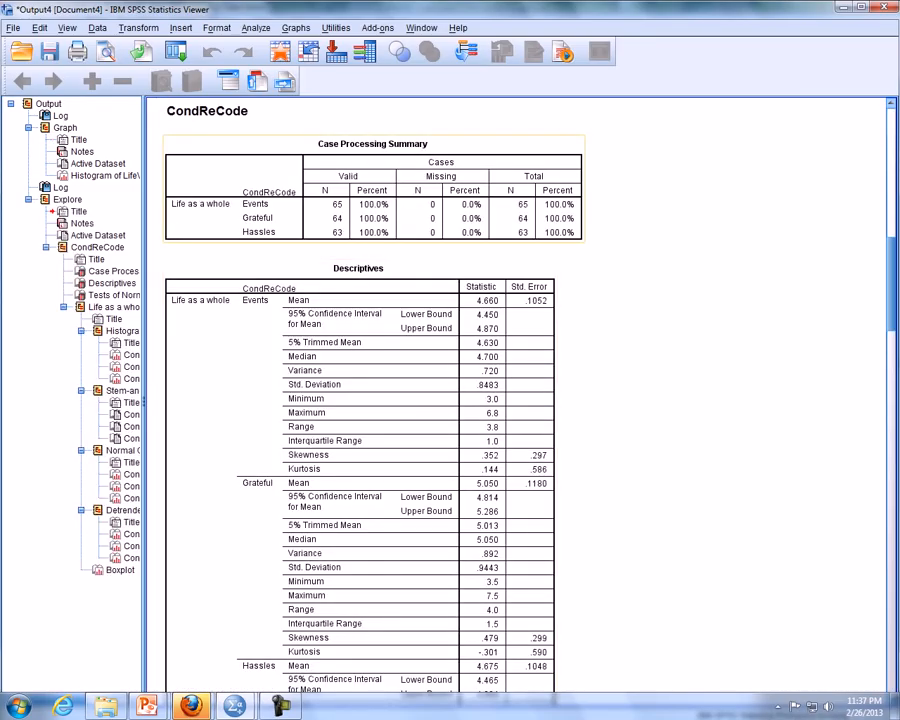
- Examine the Explore output's descriptives, tests of normality, and histograms of Life as a whole for the Events, Grateful and Hassles groups
scroll(370, 400, "down", 3)
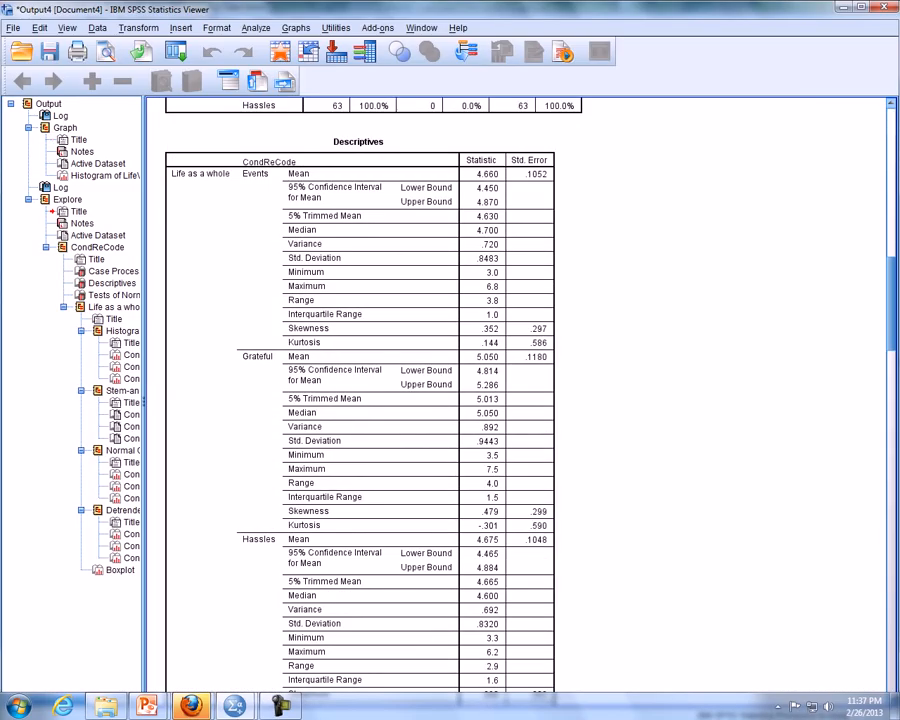
scroll(370, 400, "down", 2)
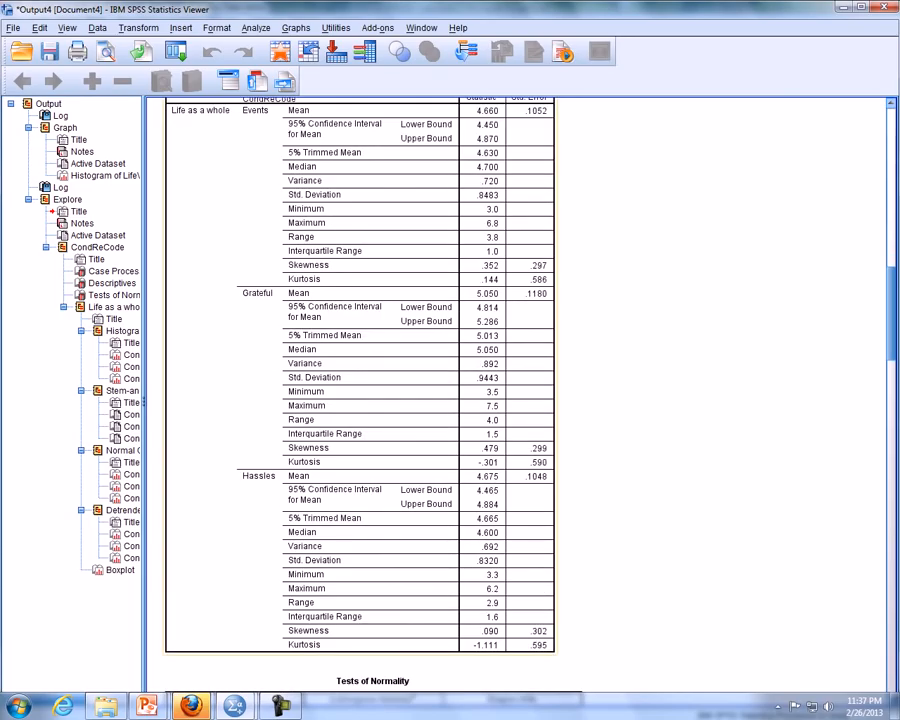
scroll(370, 400, "down", 13)
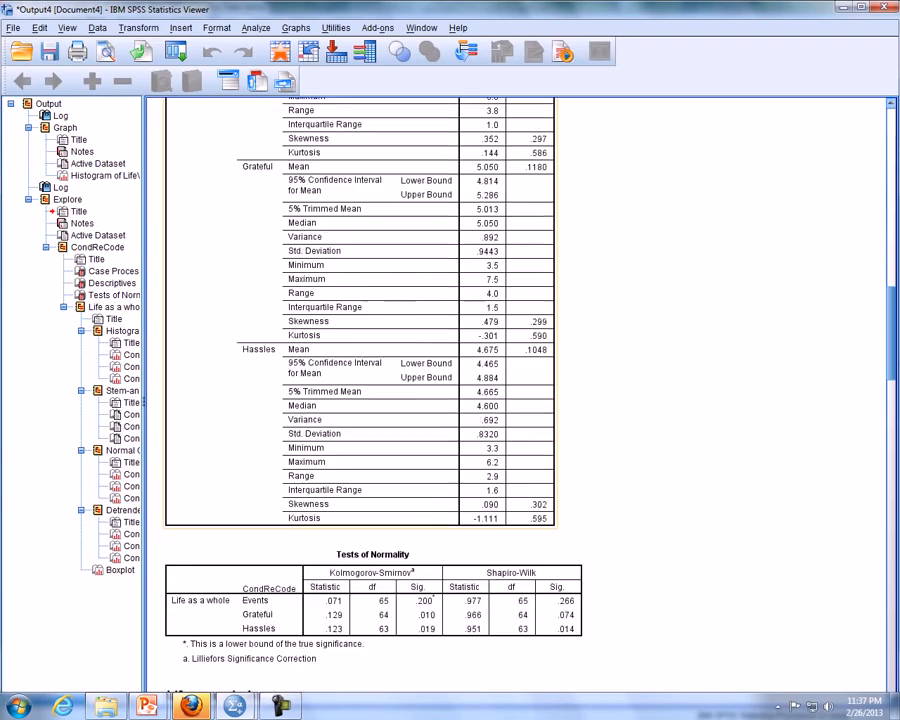
scroll(380, 400, "down", 9)
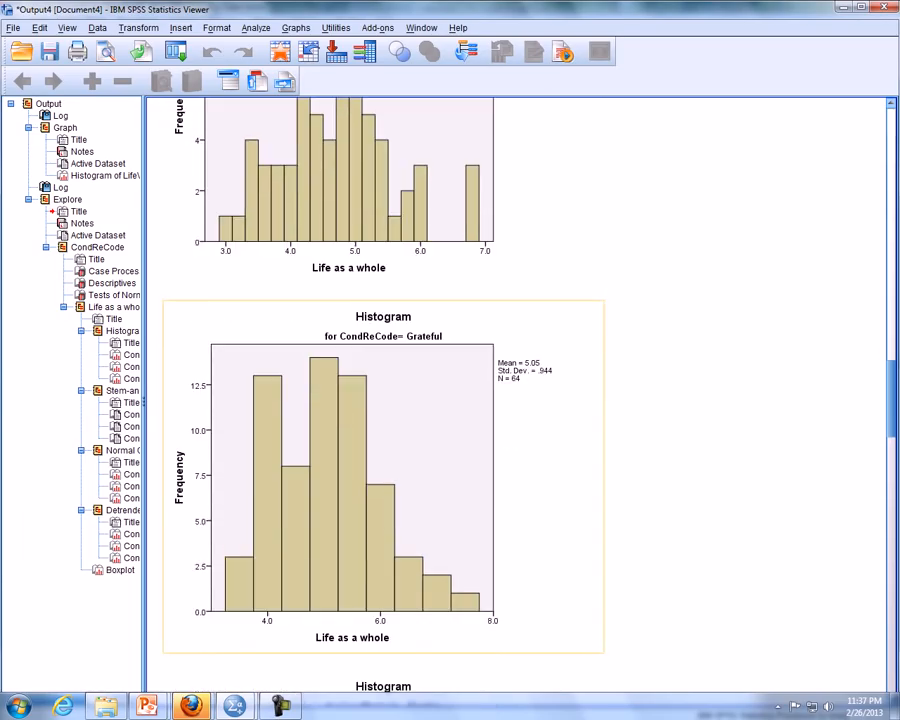
scroll(500, 390, "up", 3)
scroll(500, 390, "down", 1)
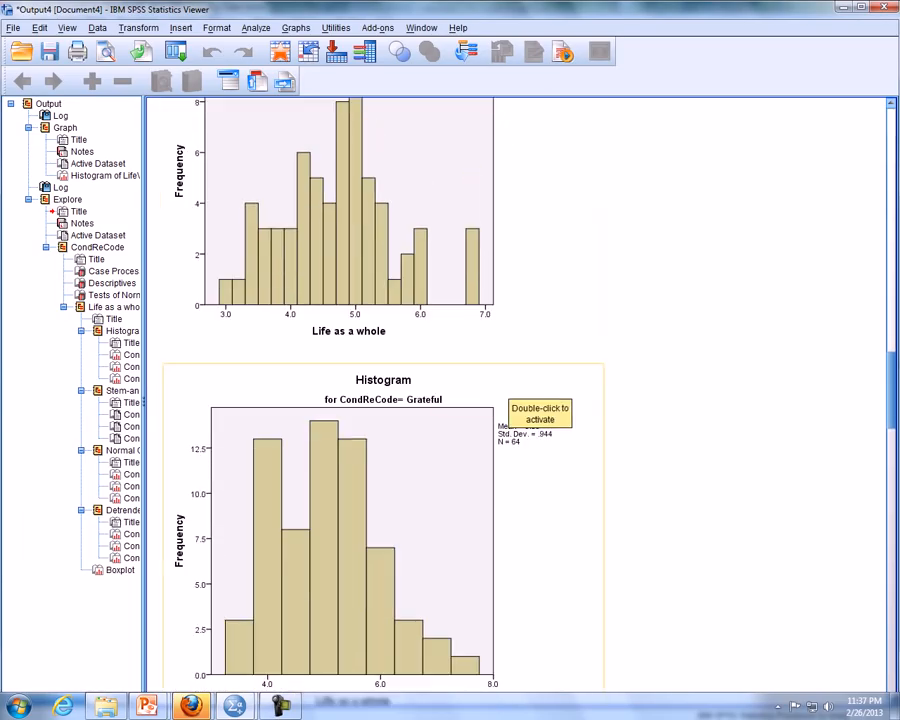
scroll(566, 348, "down", 4)
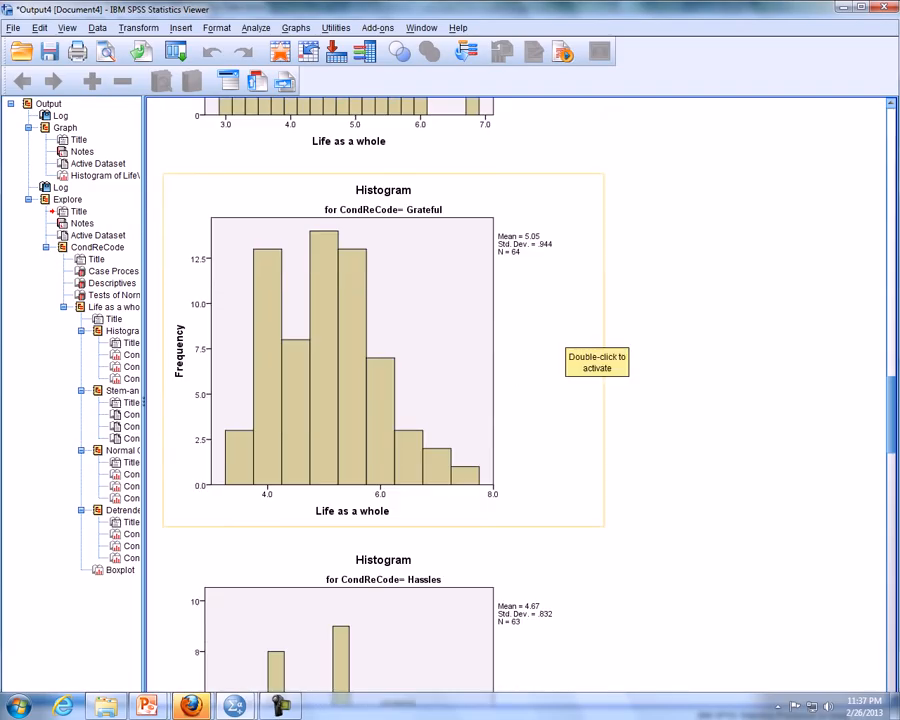
scroll(566, 350, "down", 5)
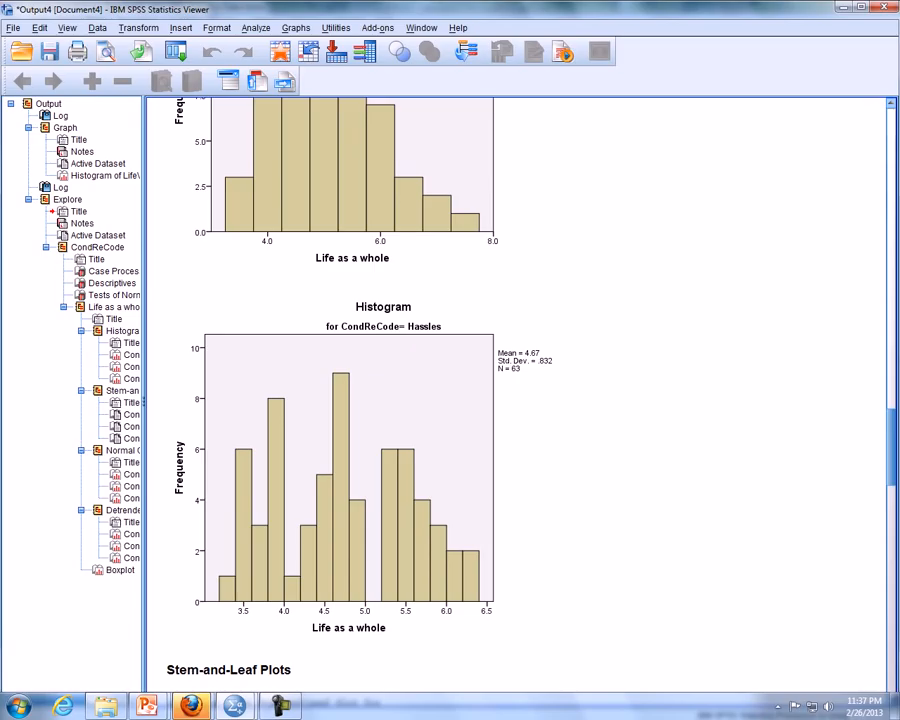
scroll(515, 395, "down", 5)
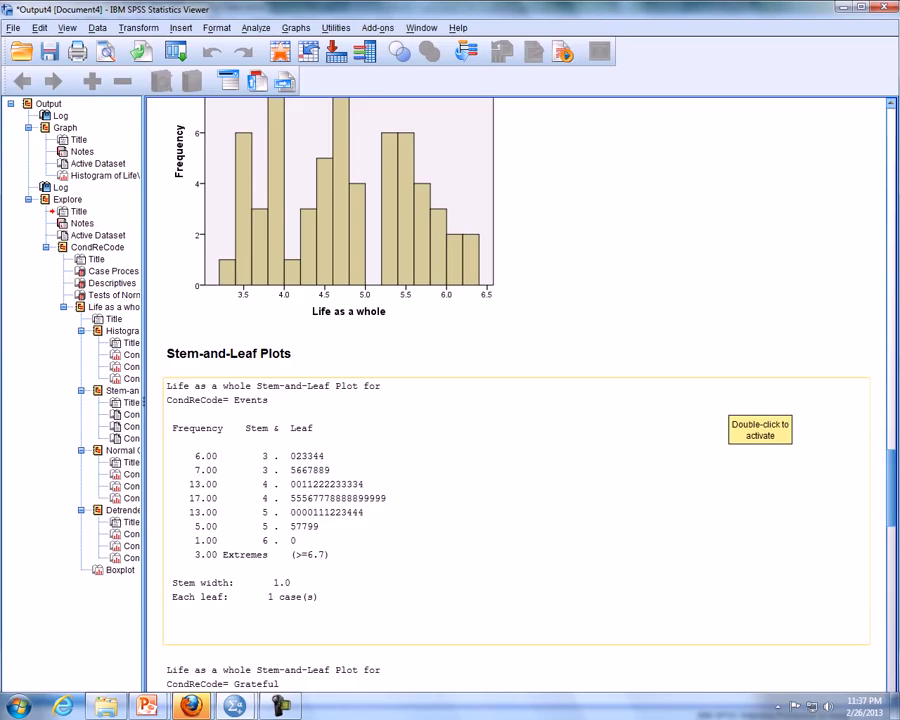
- Examine the stem-and-leaf plots, the normal and detrended Q-Q plots, and the boxplot of Life as a whole by CondReCode
scroll(515, 395, "down", 6)
scroll(515, 395, "down", 10)
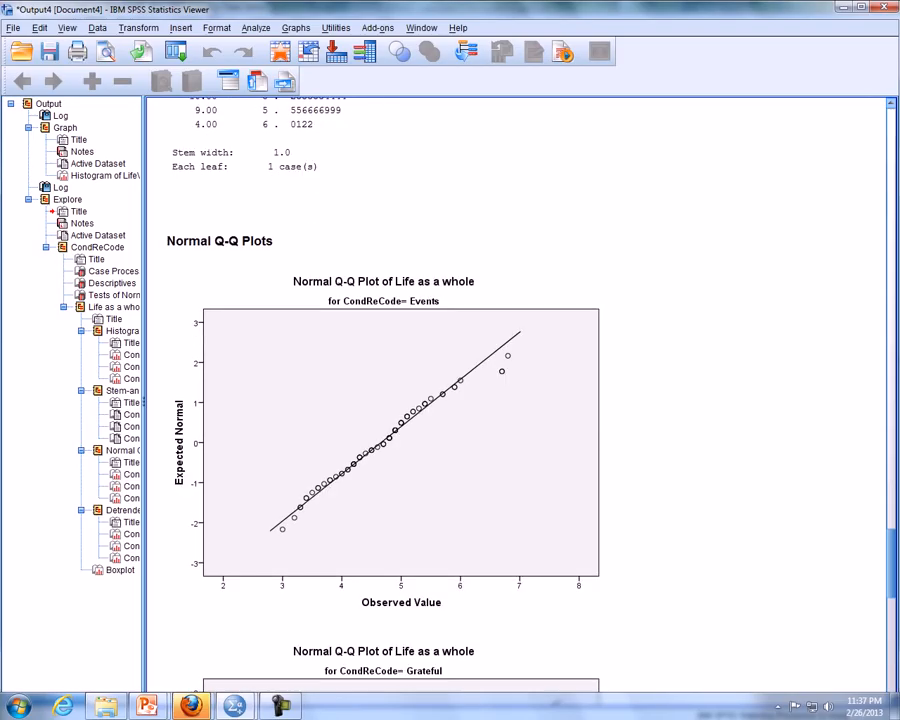
scroll(515, 395, "down", 5)
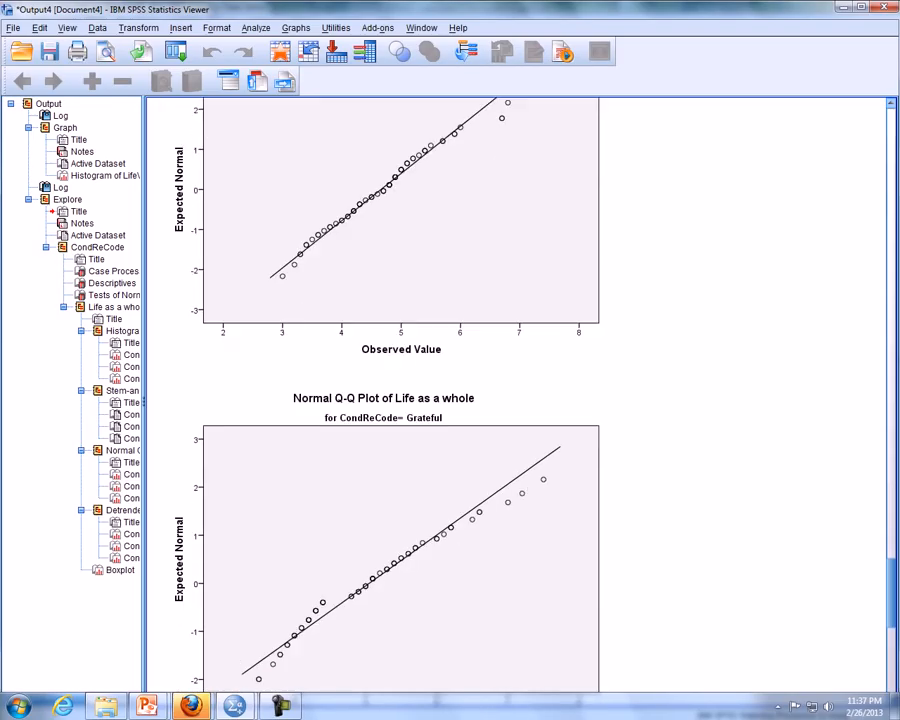
scroll(515, 395, "down", 3)
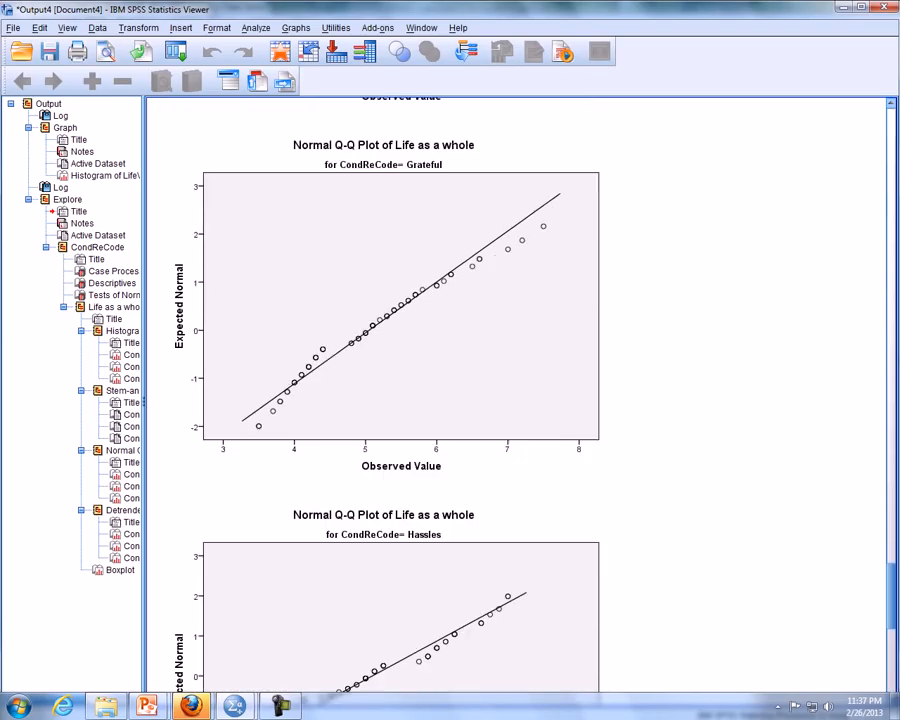
scroll(515, 395, "down", 3)
scroll(515, 395, "up", 4)
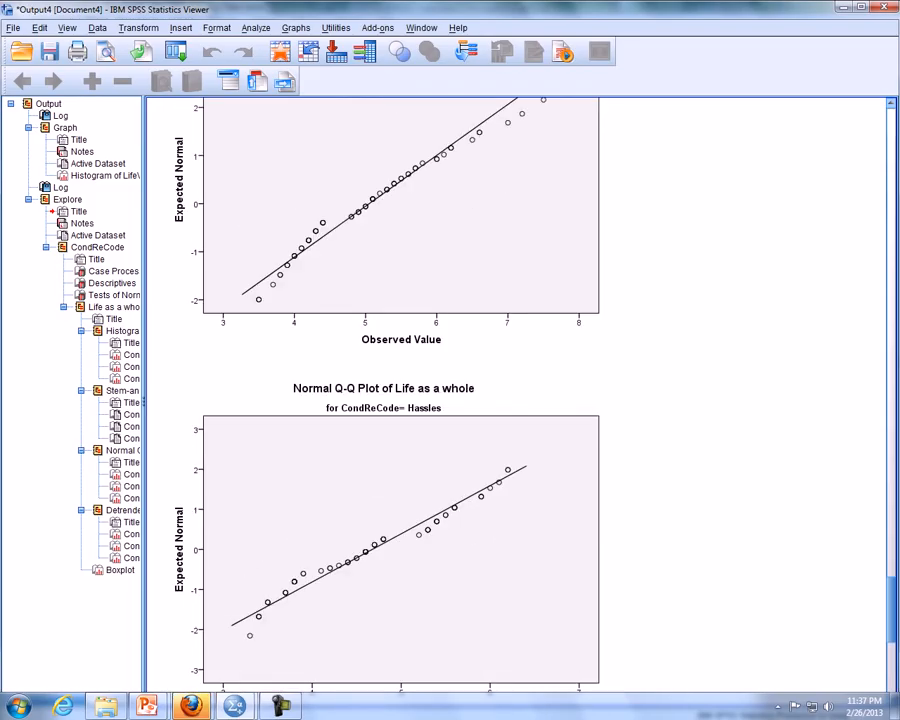
scroll(515, 395, "up", 6)
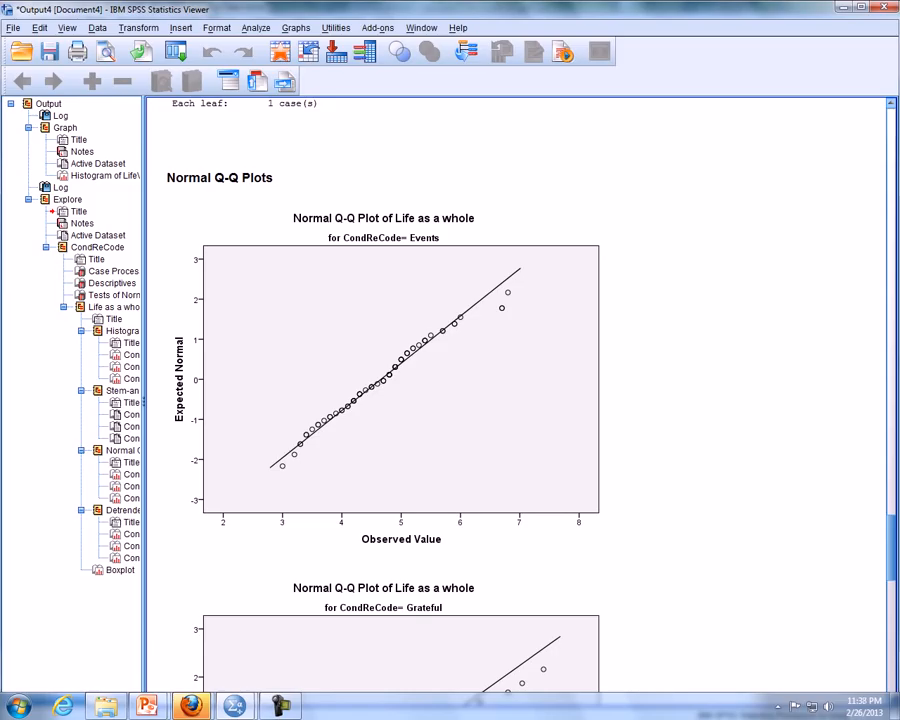
scroll(515, 395, "down", 8)
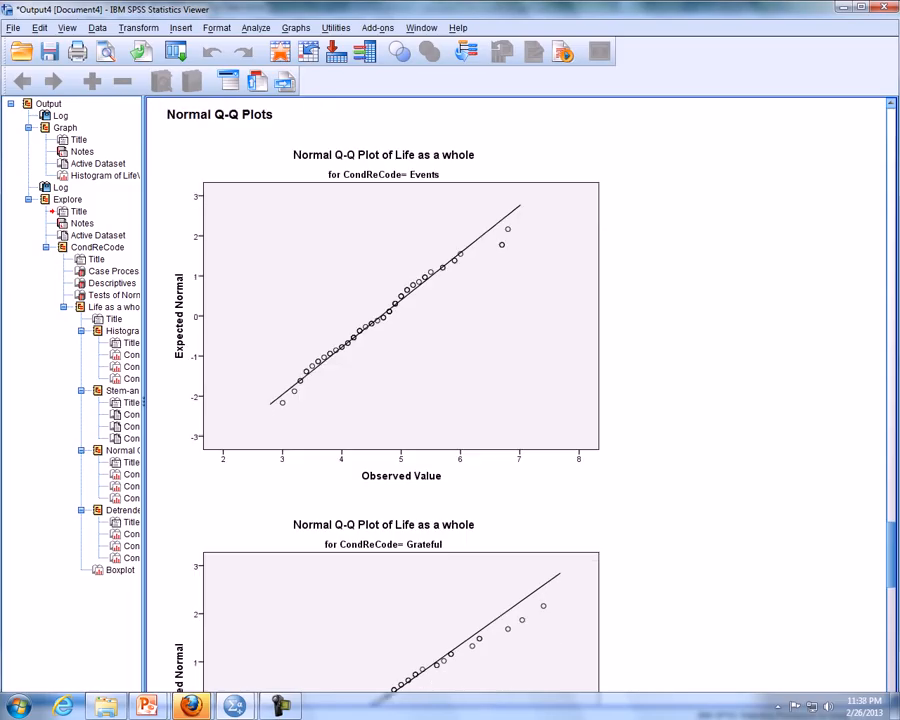
scroll(515, 395, "down", 10)
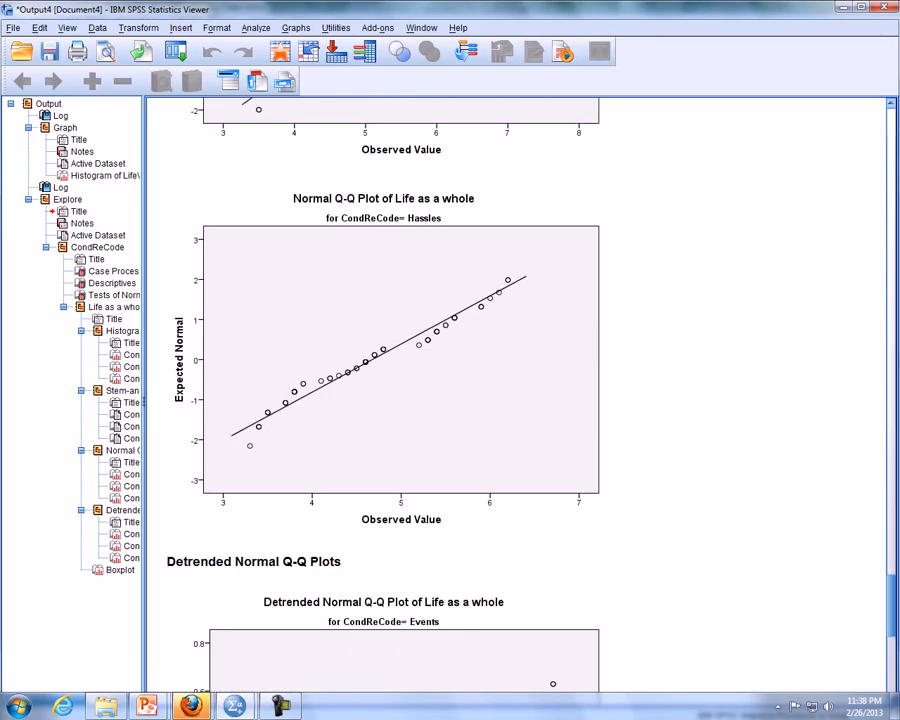
scroll(515, 395, "down", 13)
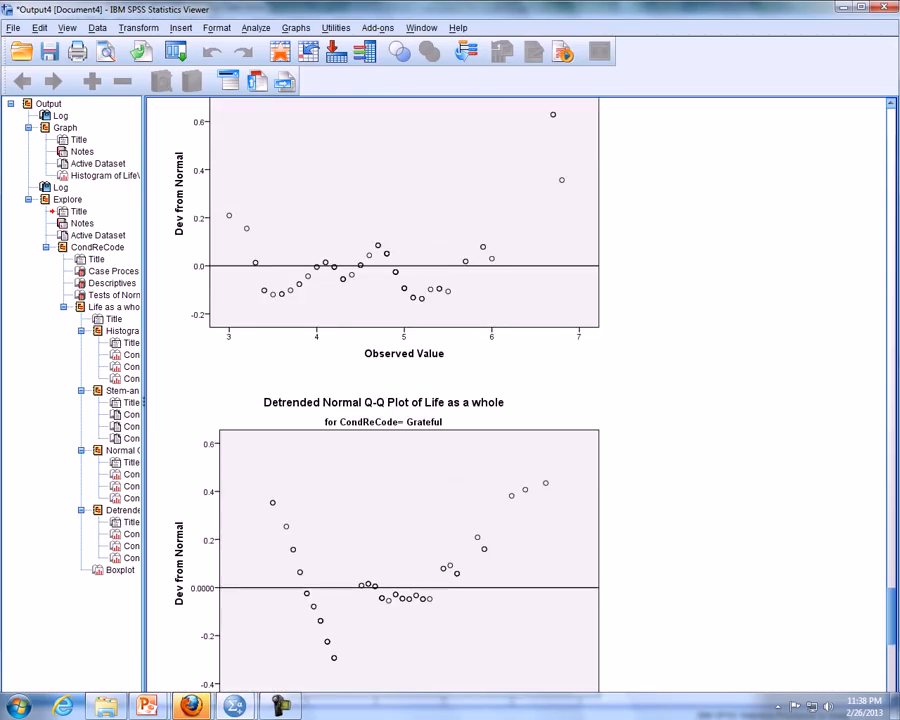
scroll(515, 395, "down", 3)
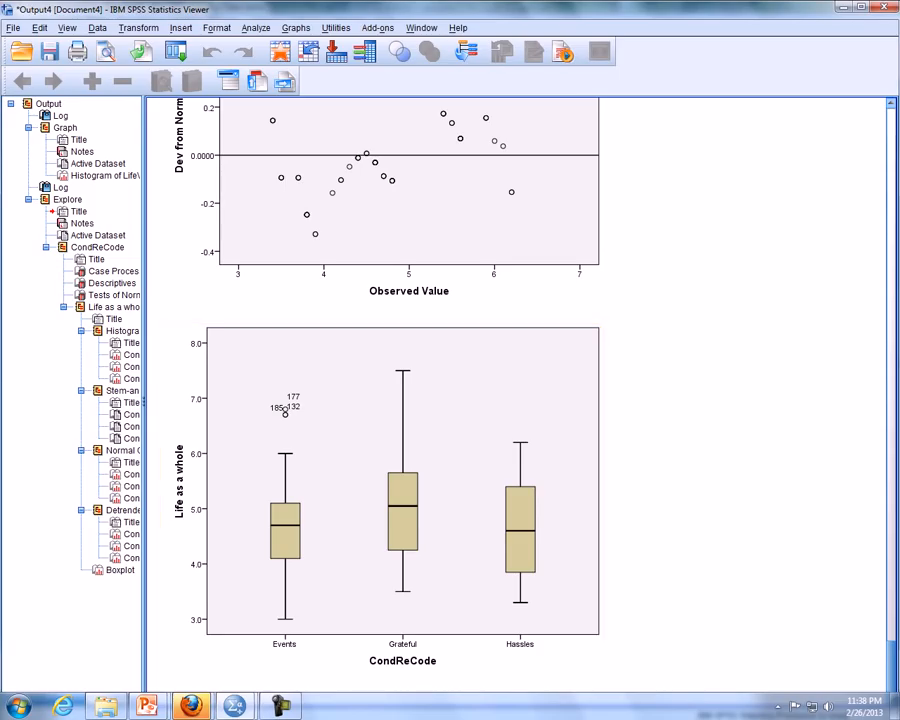
- Check the One-Way ANOVA slide of the ANOVA SPSS for Video presentation in PowerPoint and return to the Gratitude-Stacked data in SPSS
mouse_move(147, 706)
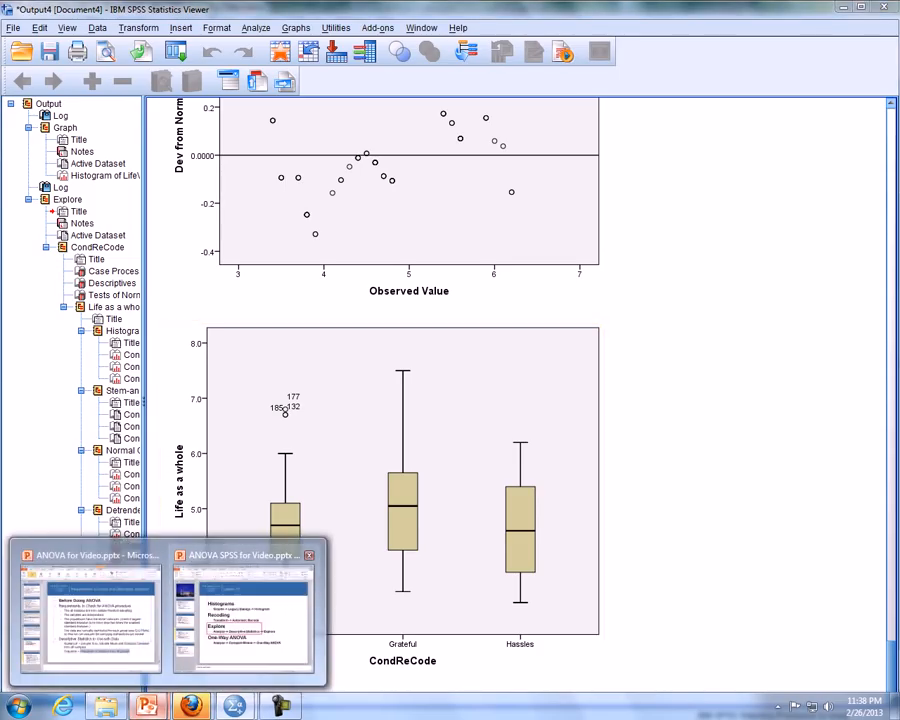
left_click(243, 610)
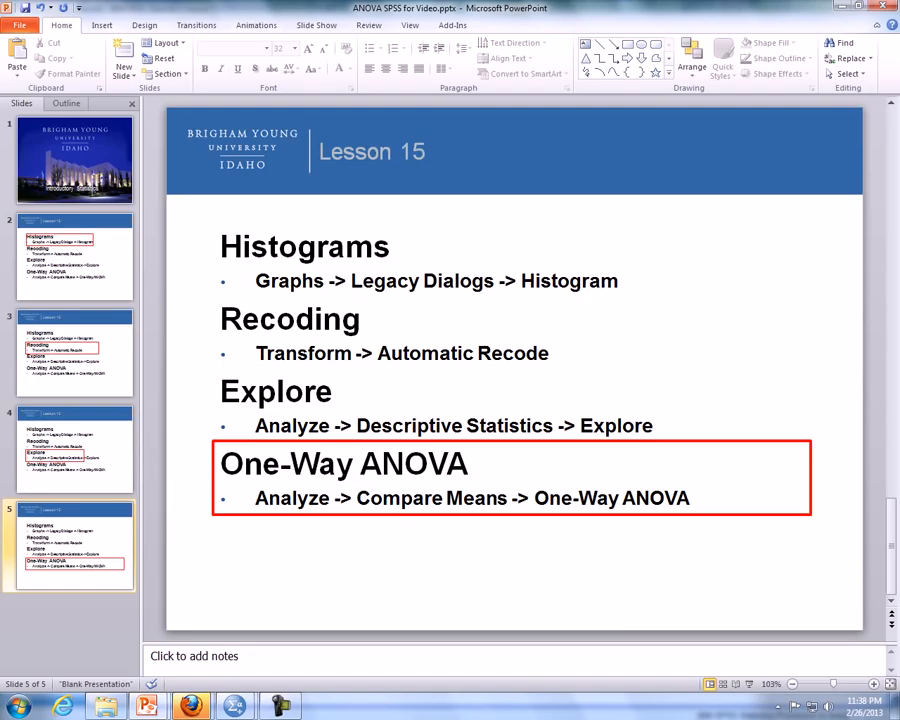
mouse_move(235, 706)
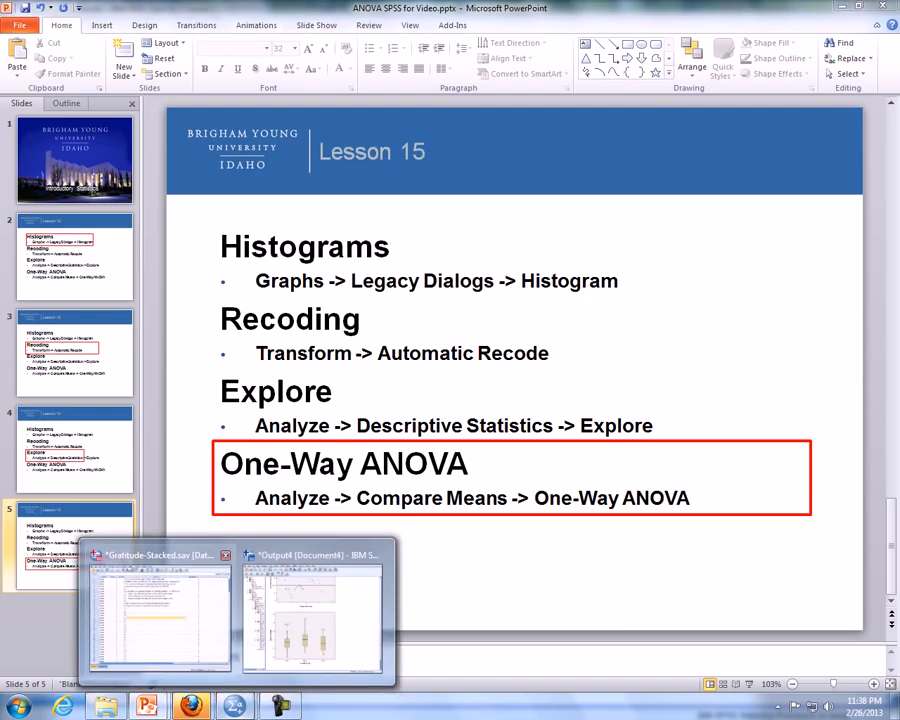
left_click(160, 640)
- Set up a One-Way ANOVA from cleared settings with Life as a whole [LifeView] as the dependent variable and CondReCode as the factor
left_click(183, 22)
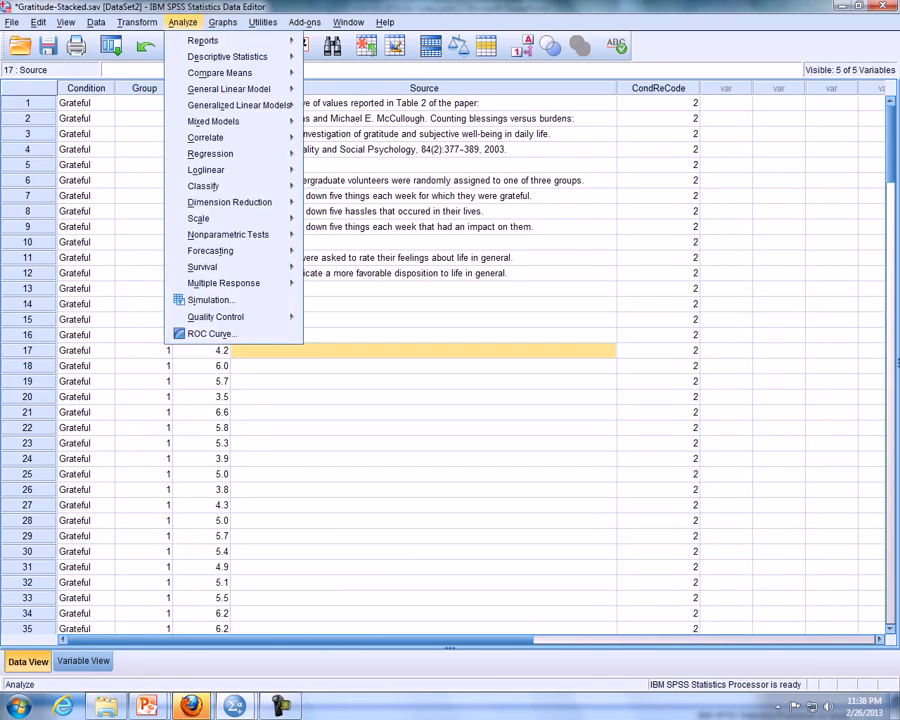
mouse_move(220, 73)
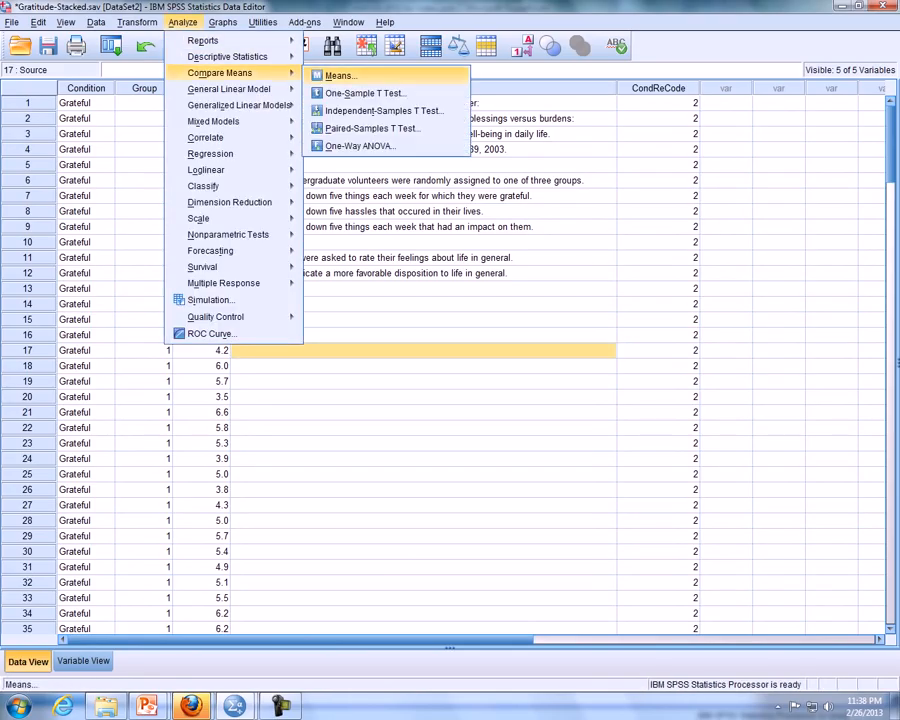
left_click(360, 146)
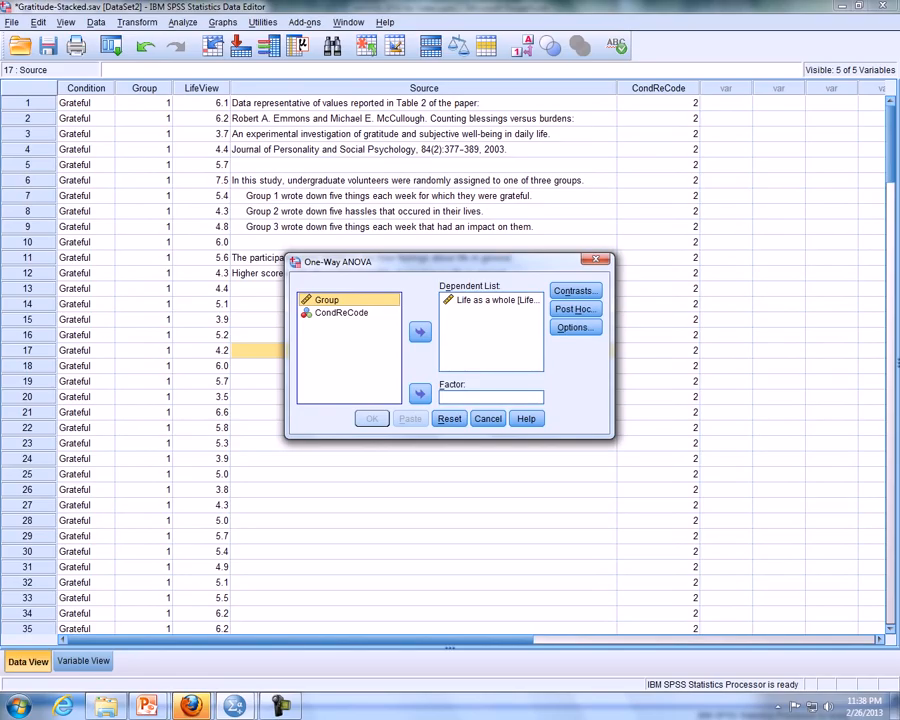
left_click(449, 419)
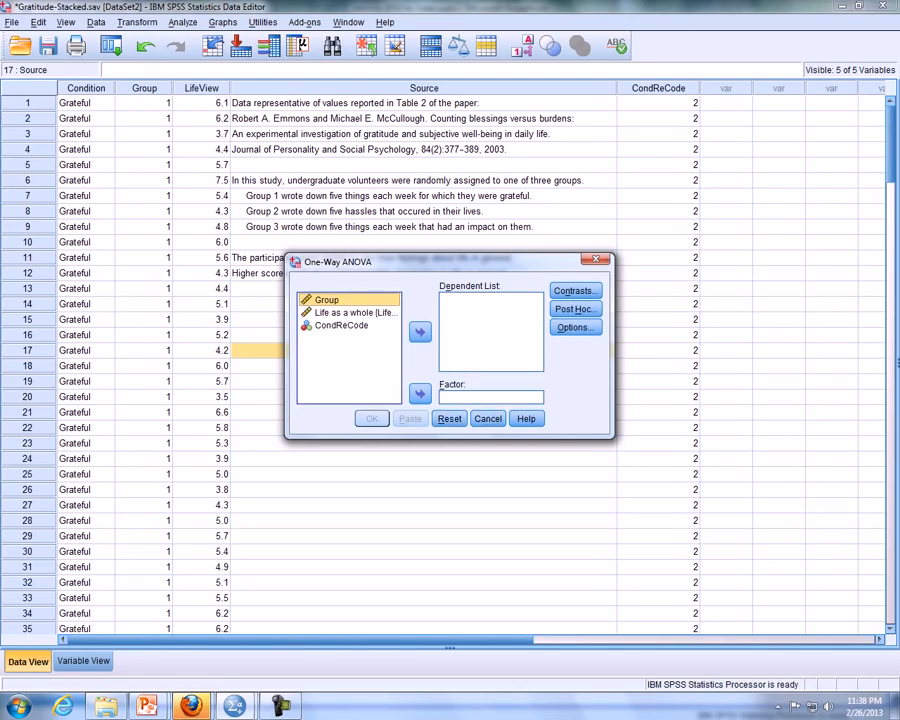
left_click_drag(350, 313, 405, 320)
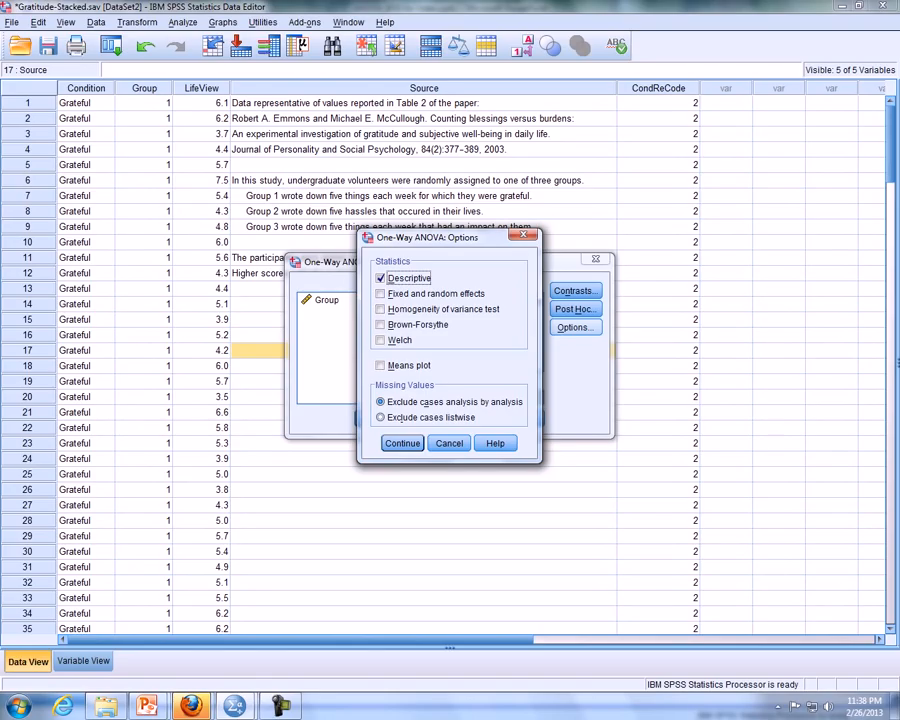
- Include descriptive statistics and a means plot in the One-Way ANOVA, then run it and view the resulting ANOVA table and means plot
left_click(381, 366)
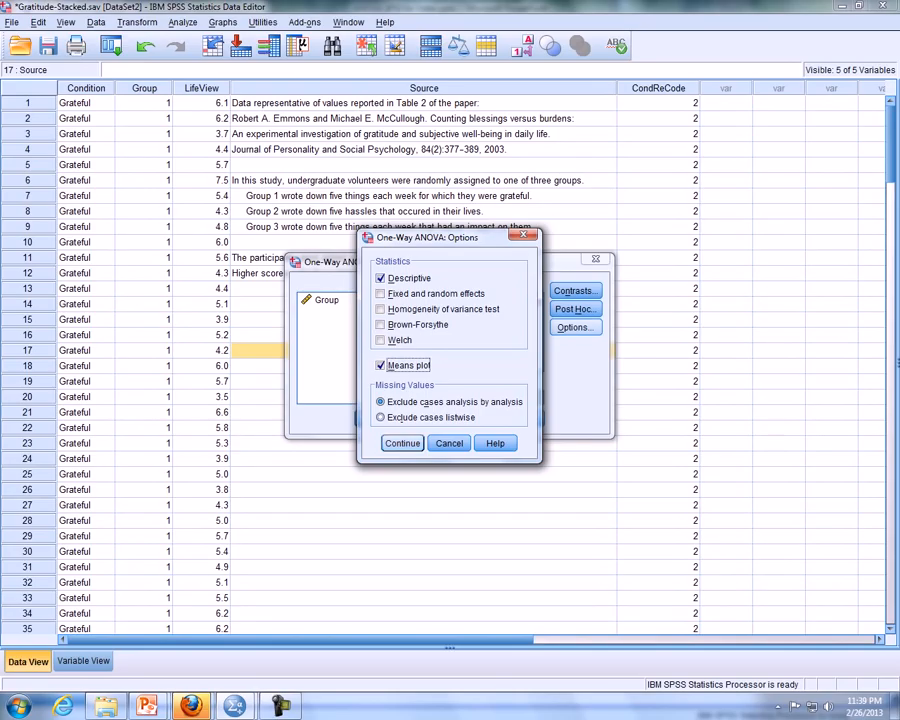
key("Return")
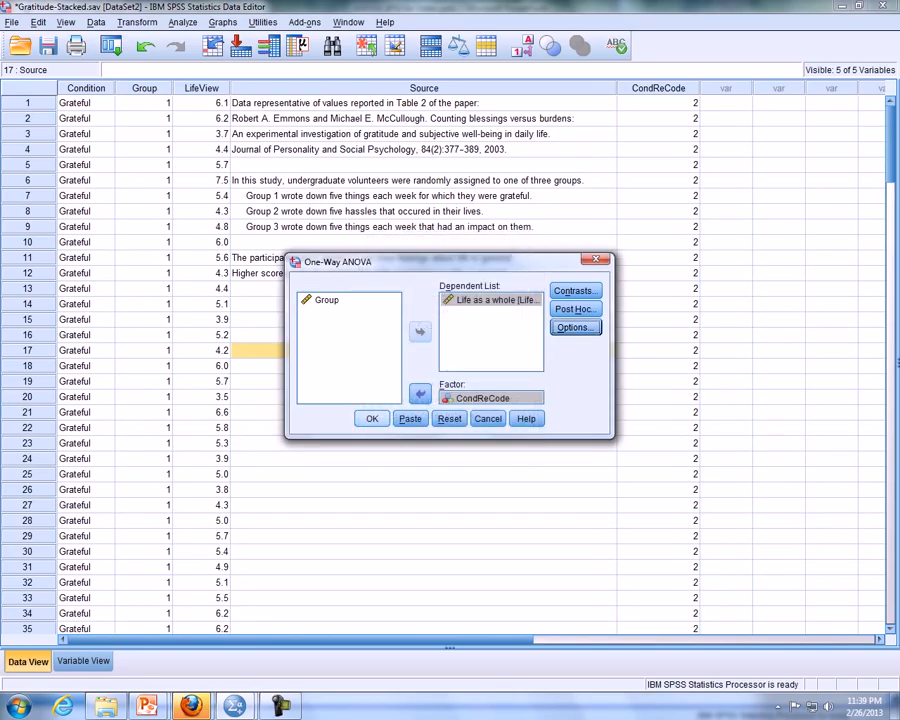
key("Return")
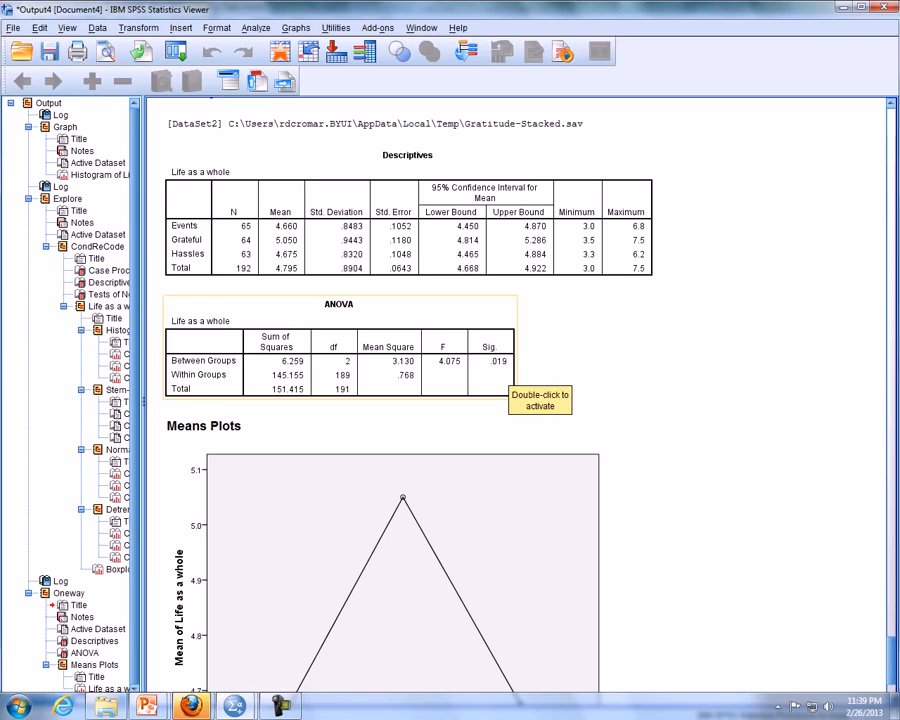
scroll(500, 385, "down", 3)
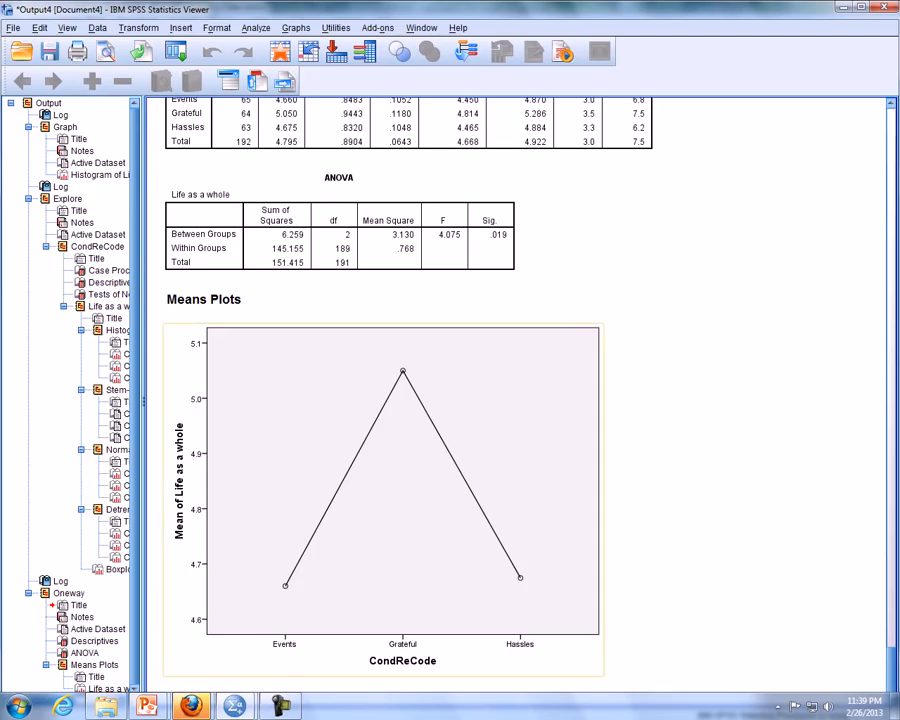